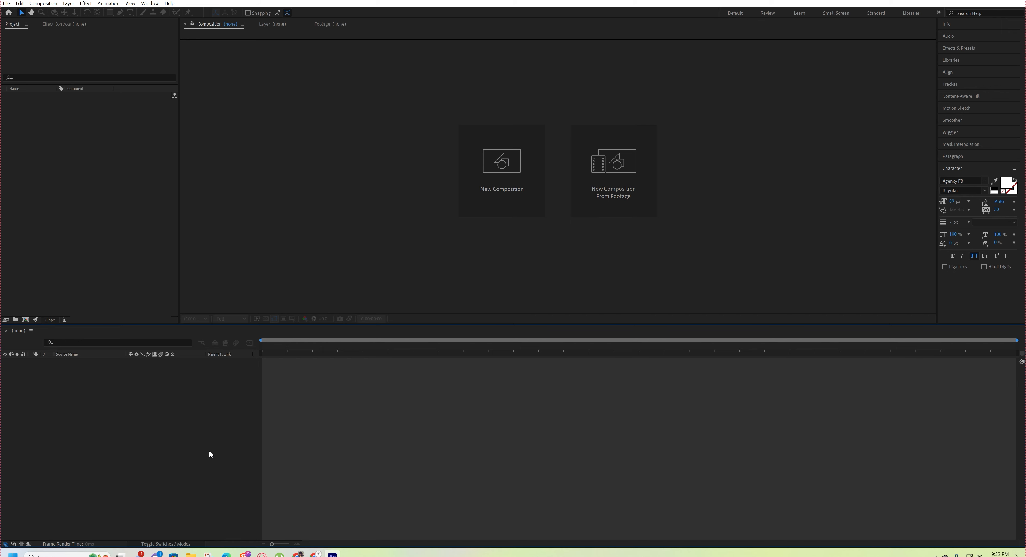
Step: Create a new 1920 x 1080 composition at 24 fps, keeping the name Comp 1
click(514, 199)
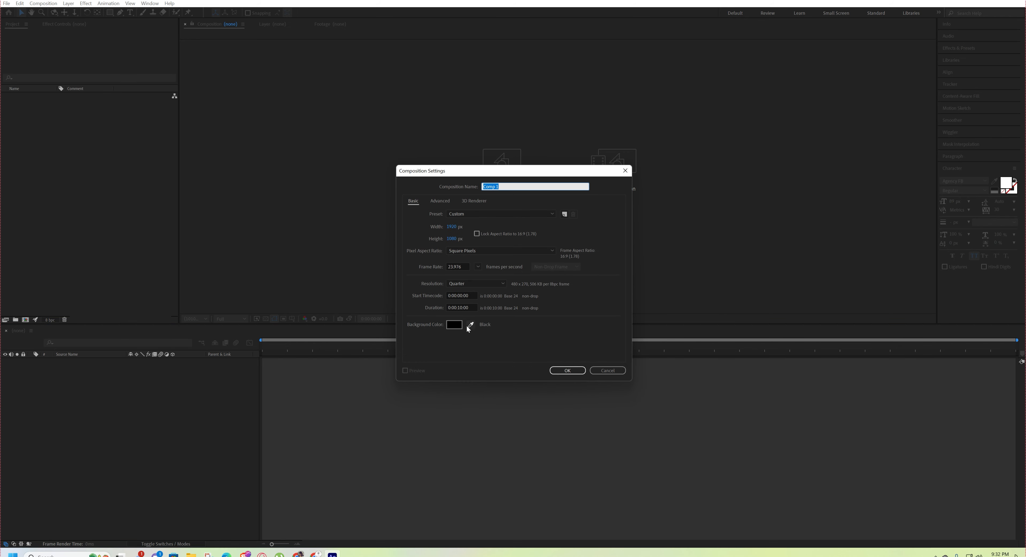
click(478, 267)
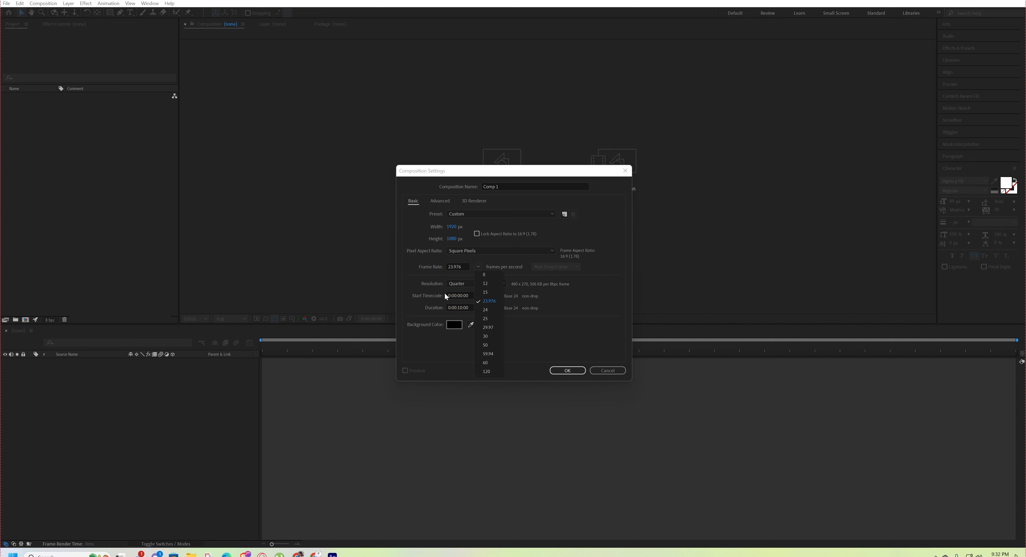
click(485, 310)
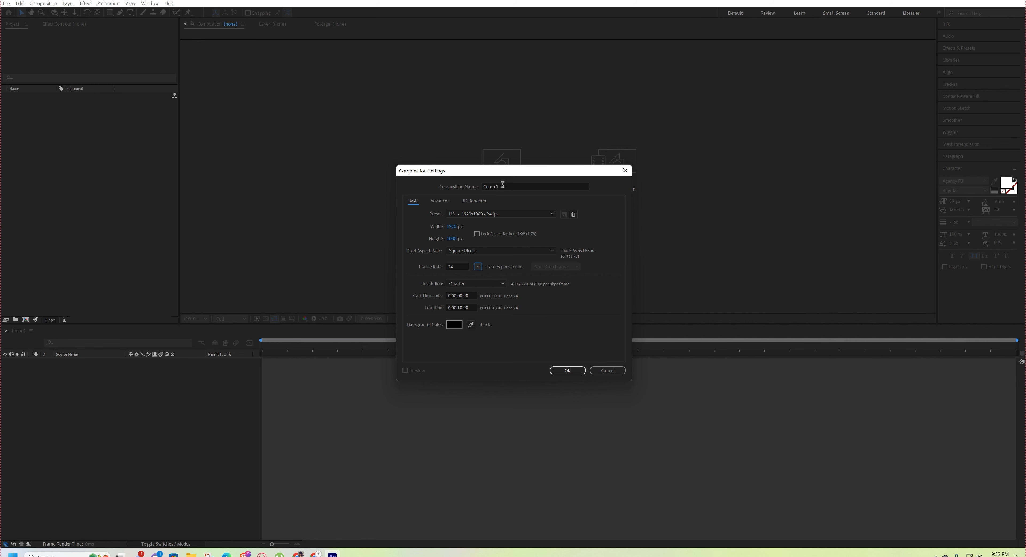
drag(502, 184, 426, 189)
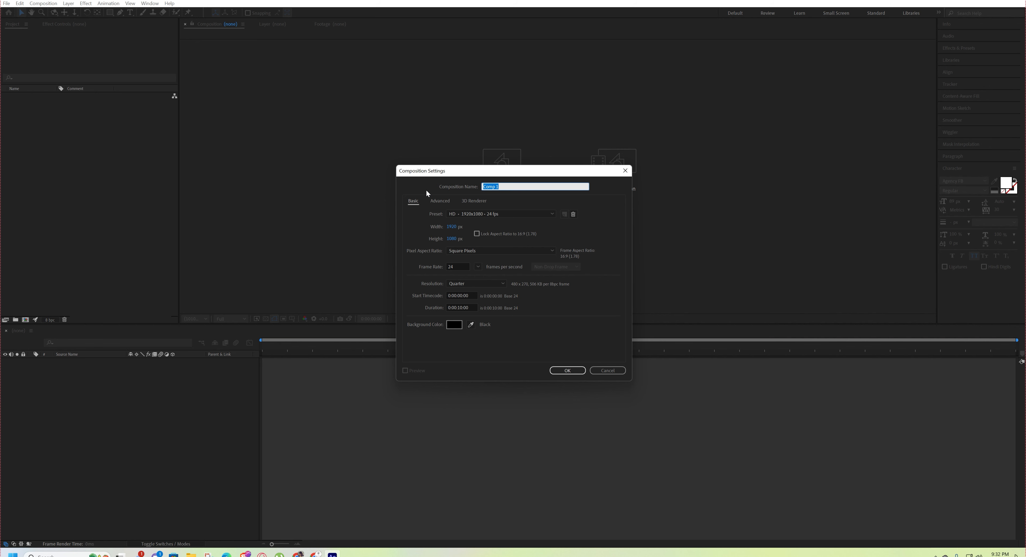
click(567, 370)
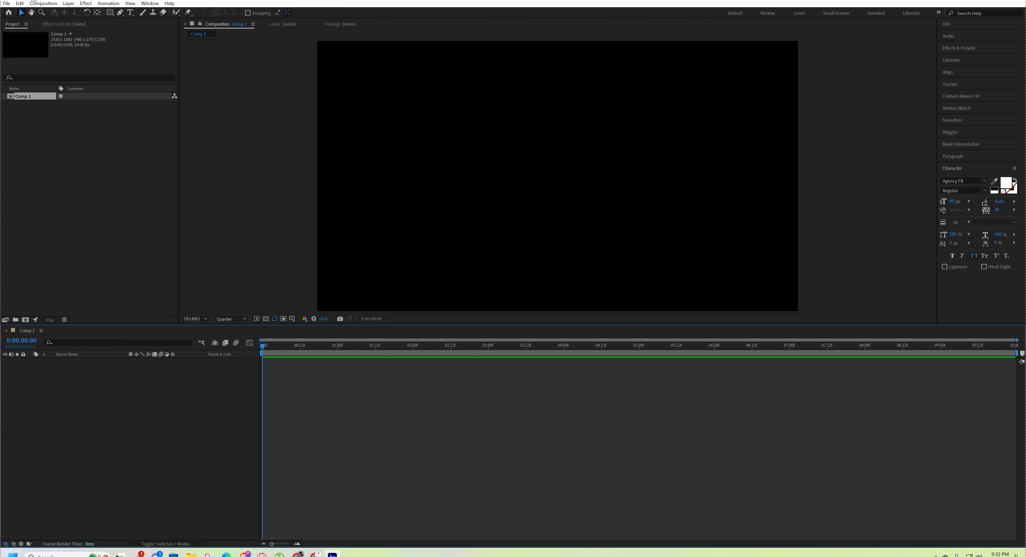
Step: Change the background color of Comp 1 to white (FFFFFF) in its composition settings
click(36, 4)
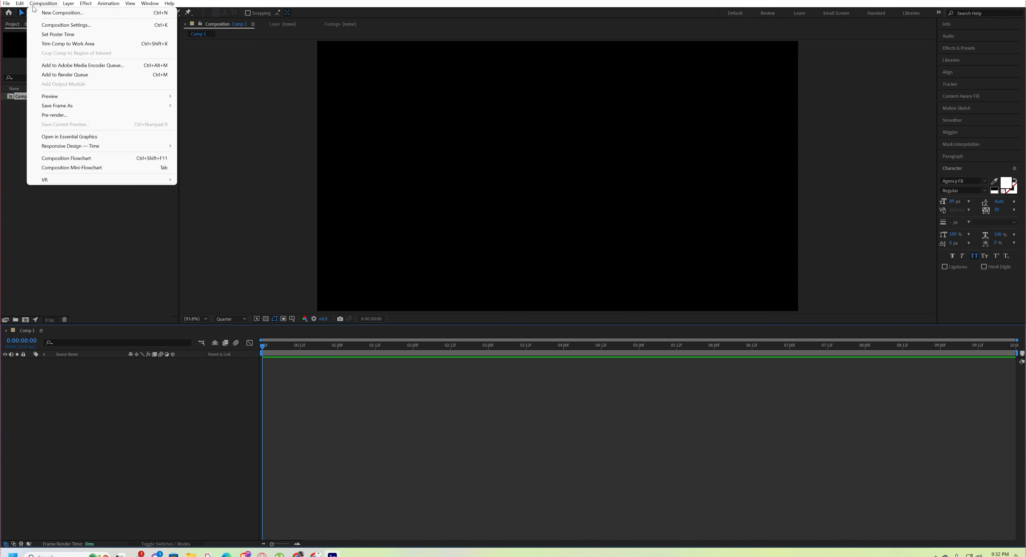
click(52, 26)
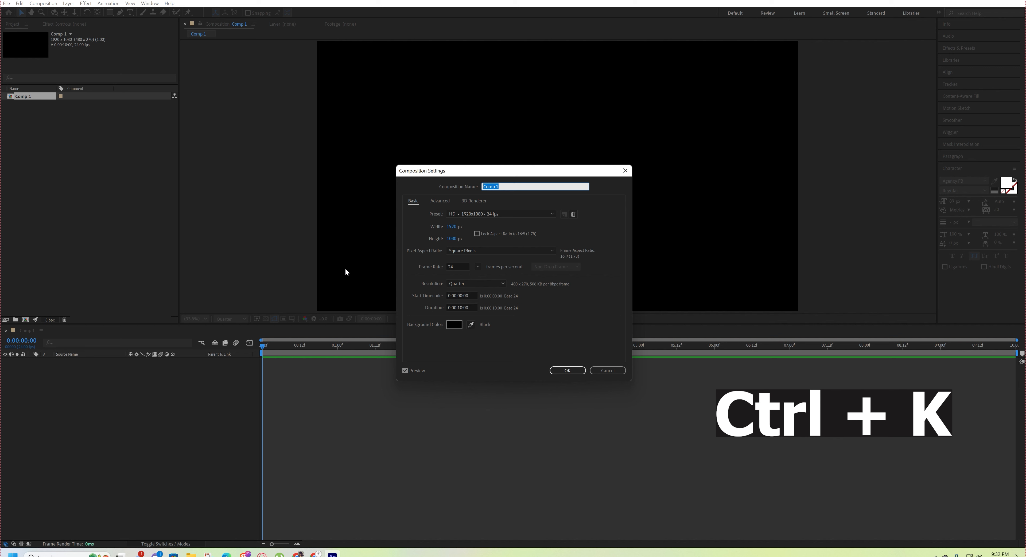
click(452, 327)
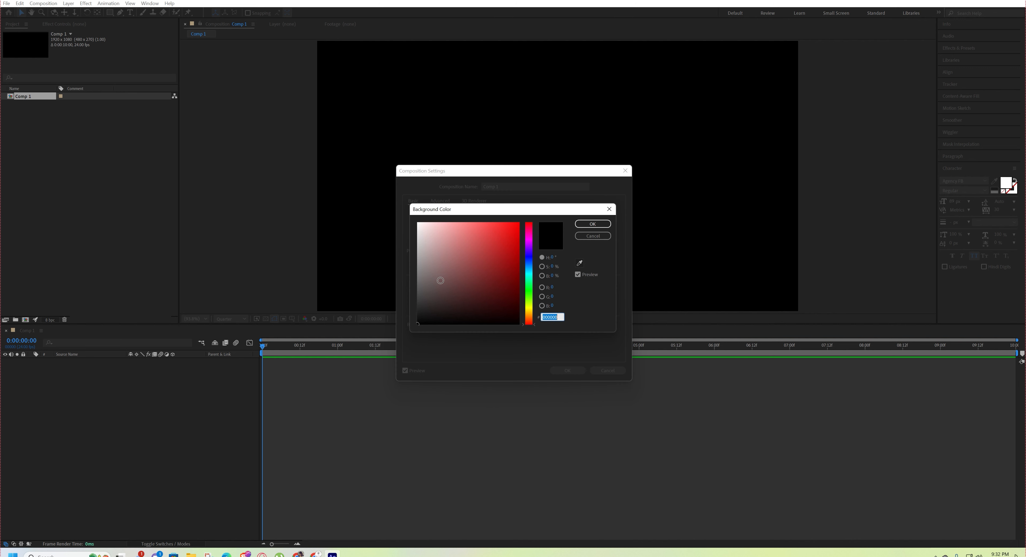
drag(440, 281, 399, 210)
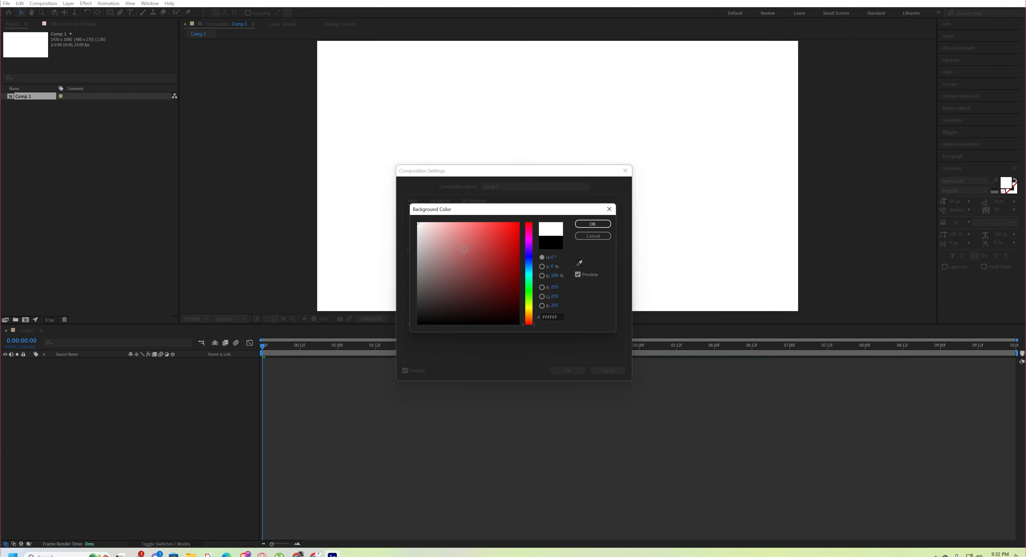
click(592, 224)
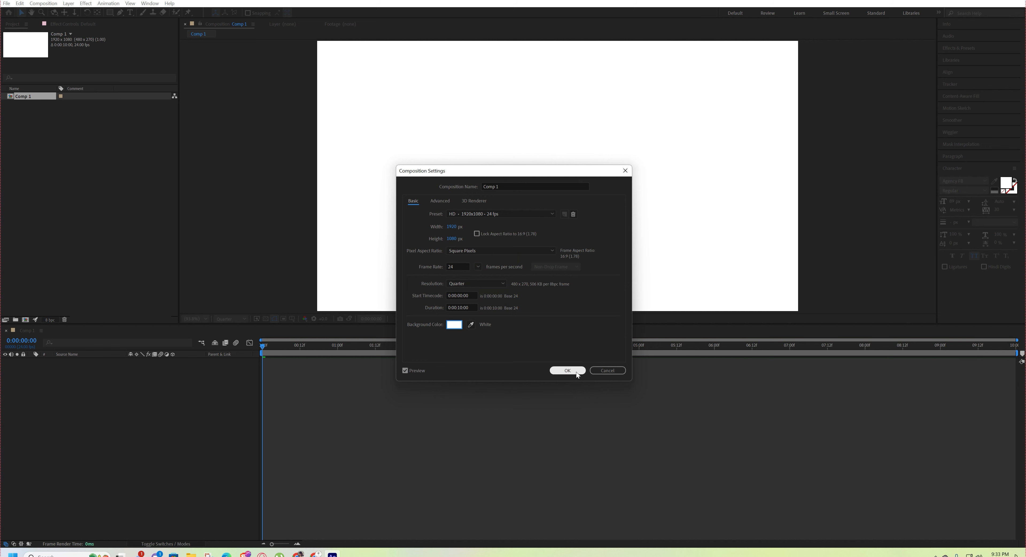
click(568, 370)
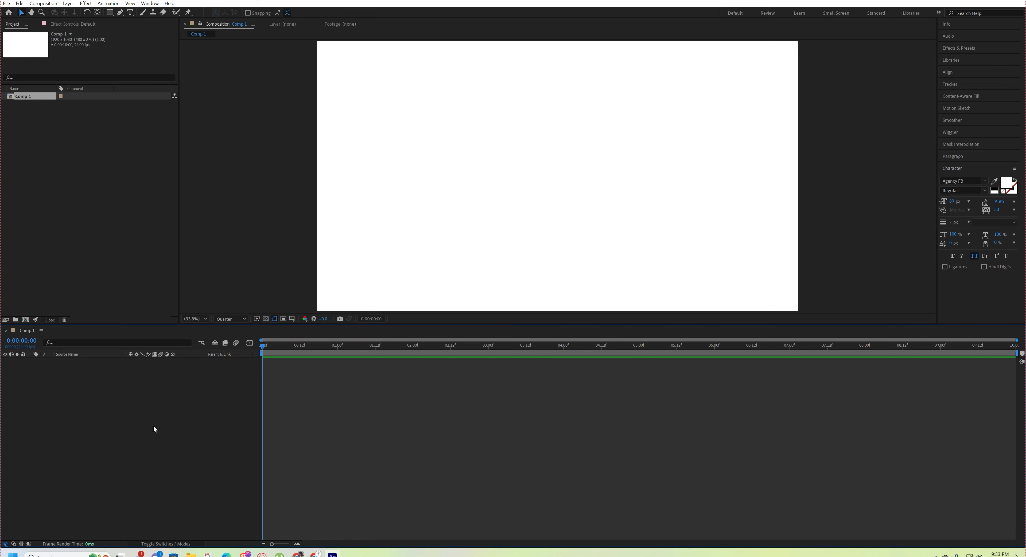
Step: Set the background color of Comp 1 to black (000000) and dismiss the disk cache warning
key(ctrl+k)
click(457, 326)
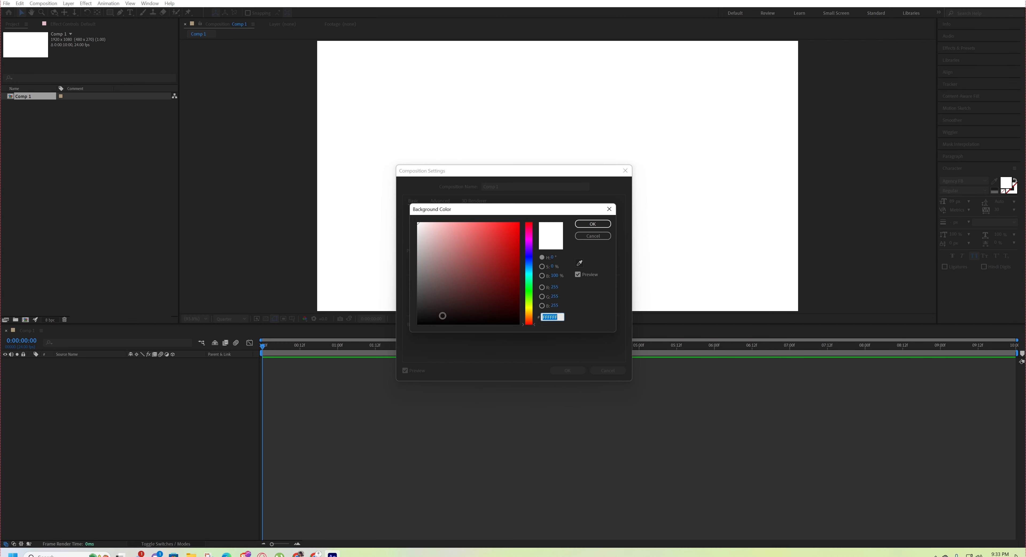
text(000000)
click(593, 224)
click(567, 370)
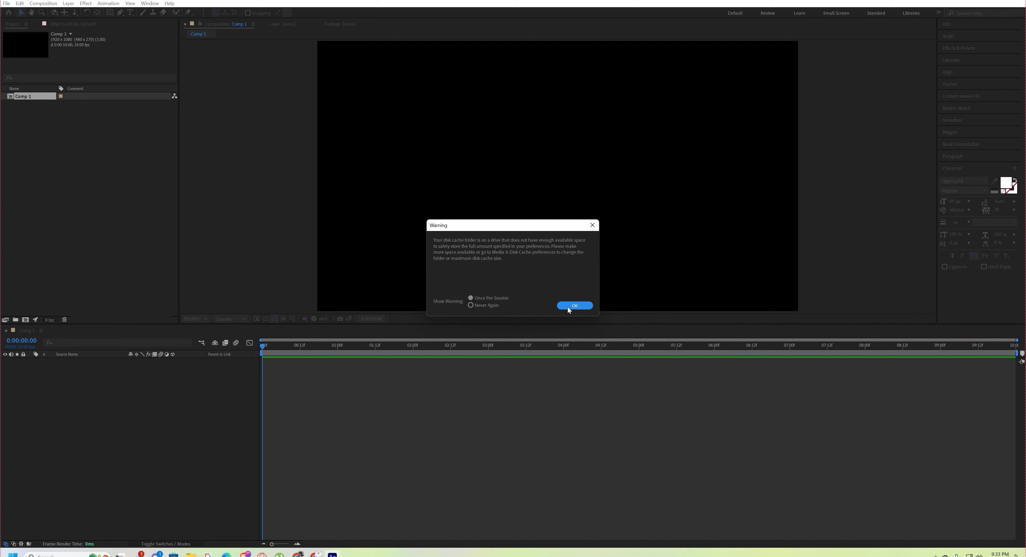
click(568, 307)
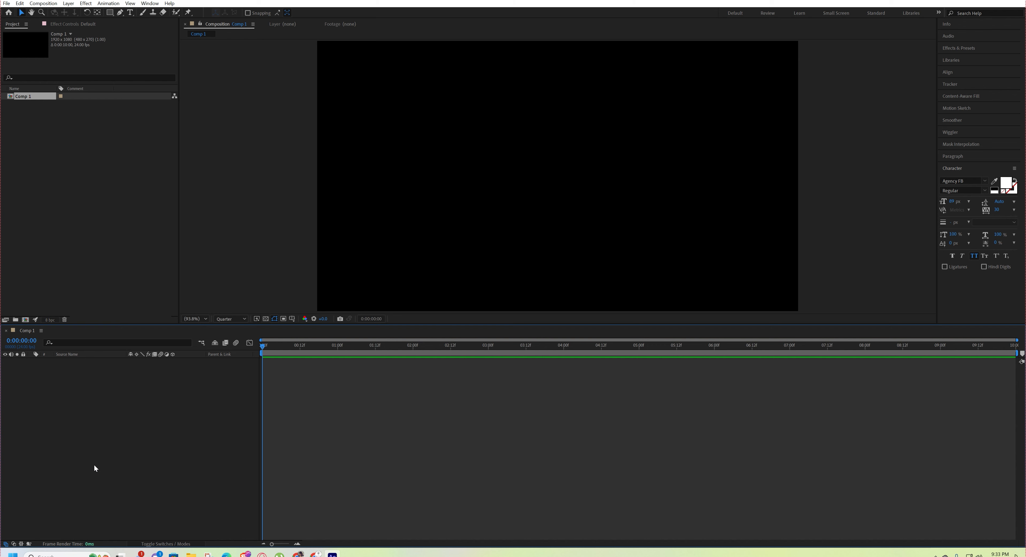
Step: Create a 1920 x 1080 solid layer in Comp 1 with its color set to FFFFFF
click(68, 3)
mouse_move(167, 13)
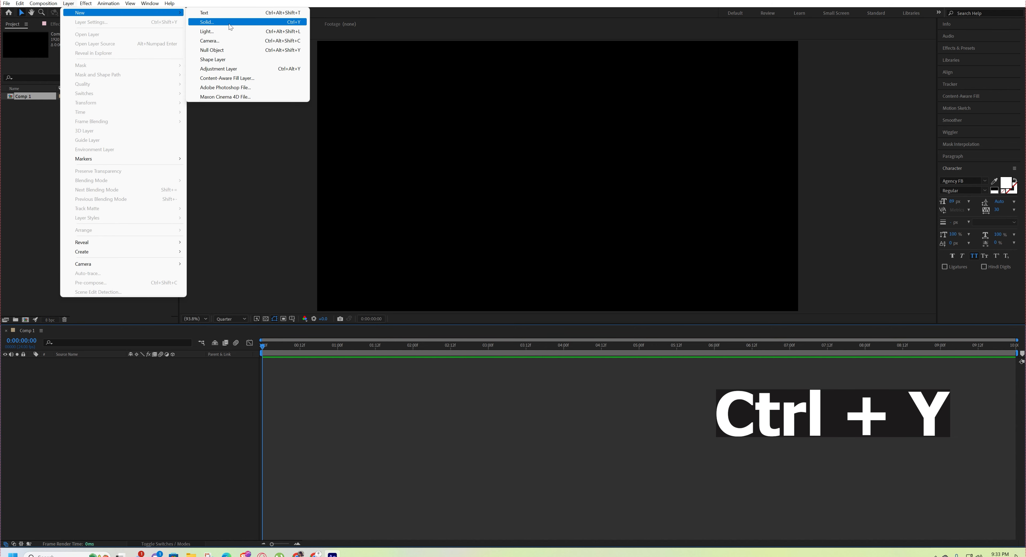
click(218, 21)
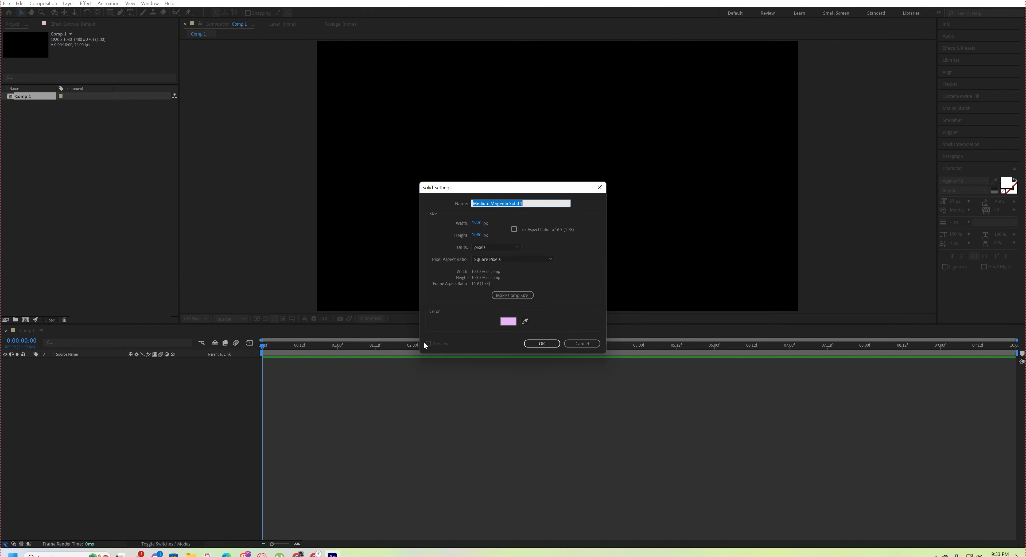
click(508, 321)
text(FFFFFF)
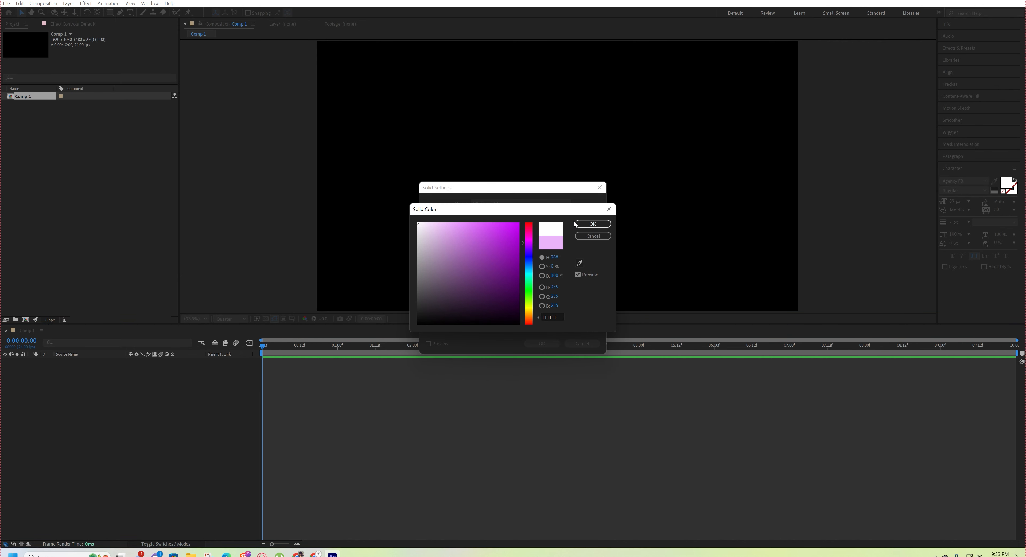
click(583, 227)
click(541, 344)
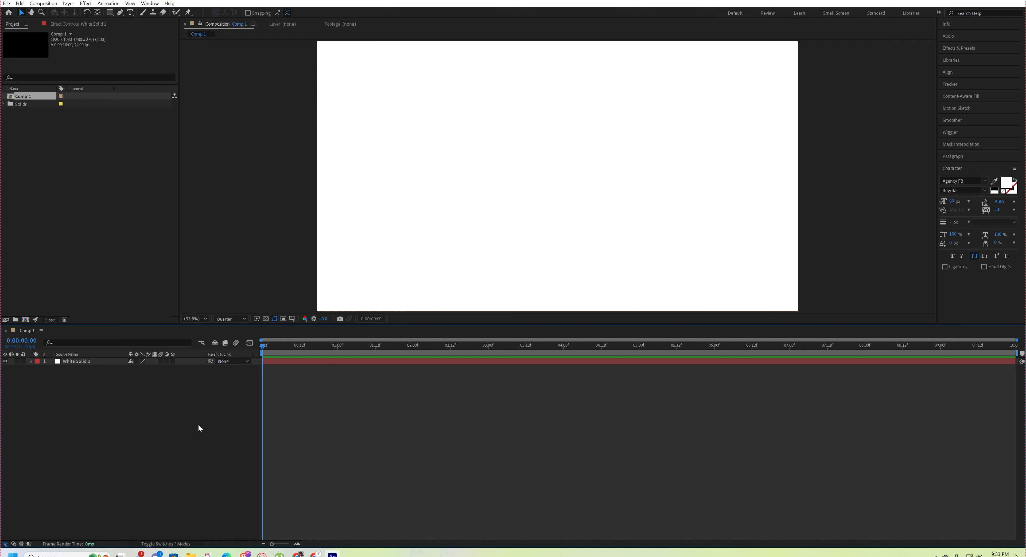
Step: Expand the Solids folder in the project and select the white solid stored inside it
click(19, 105)
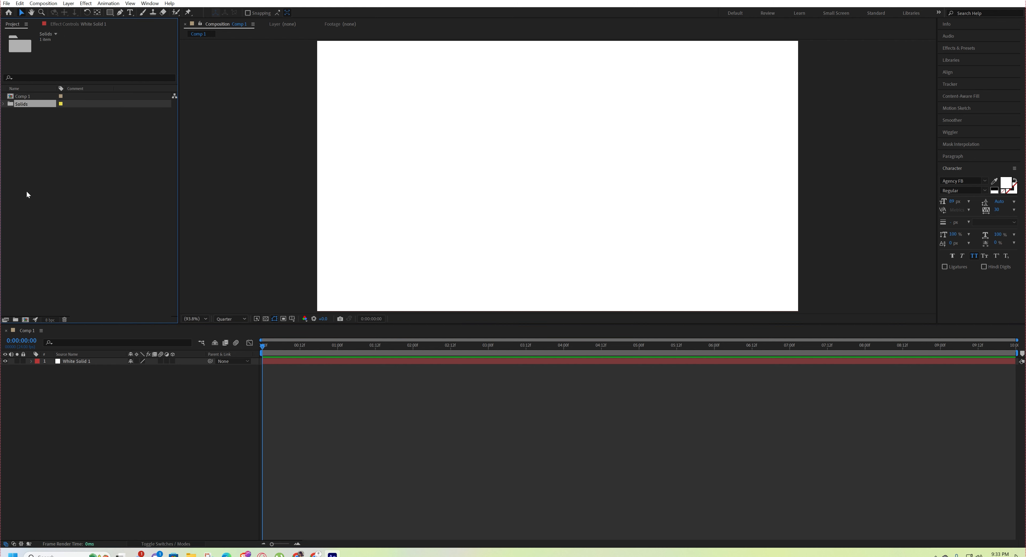
click(3, 104)
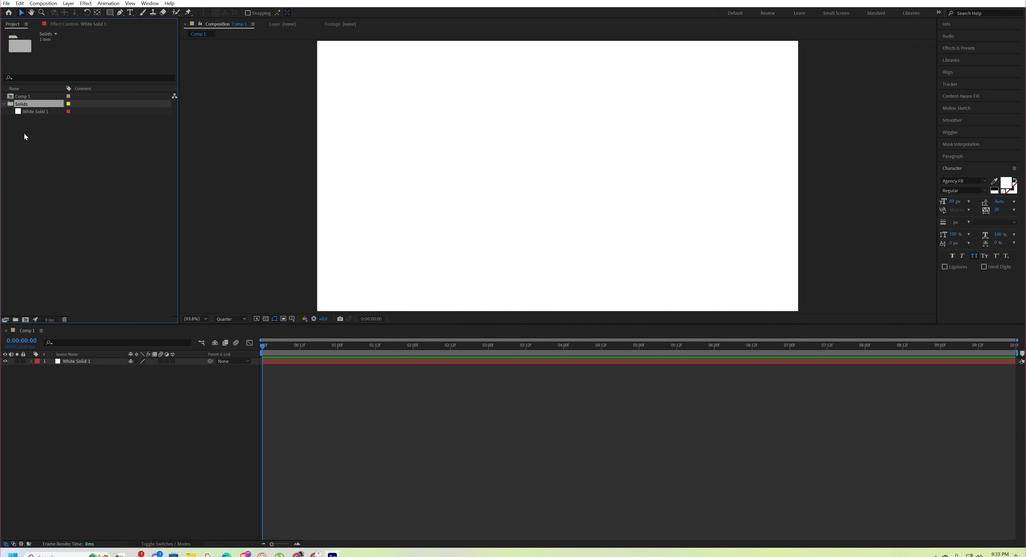
click(28, 112)
key(Up)
click(32, 113)
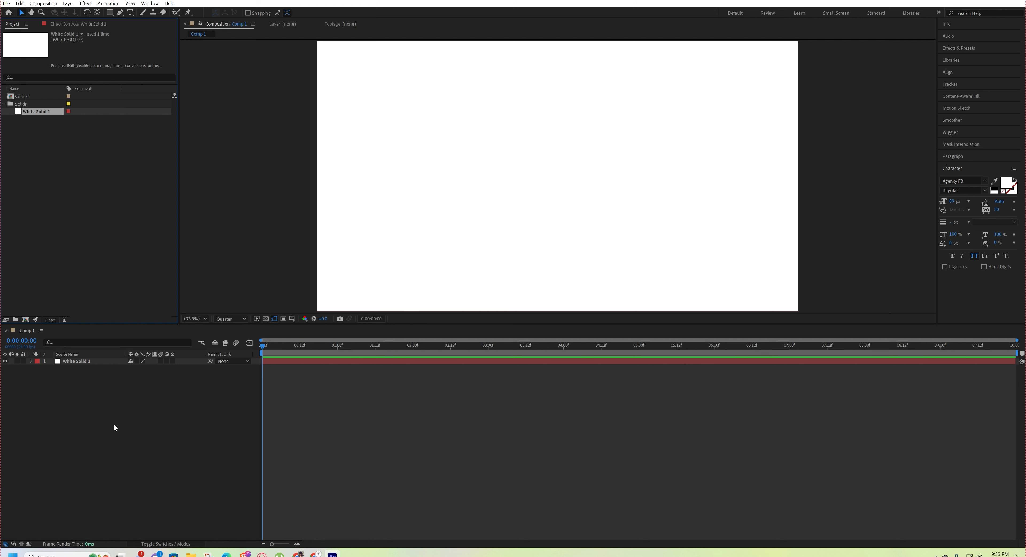
Step: Delete the White Solid 1 layer from the Comp 1 timeline
click(94, 410)
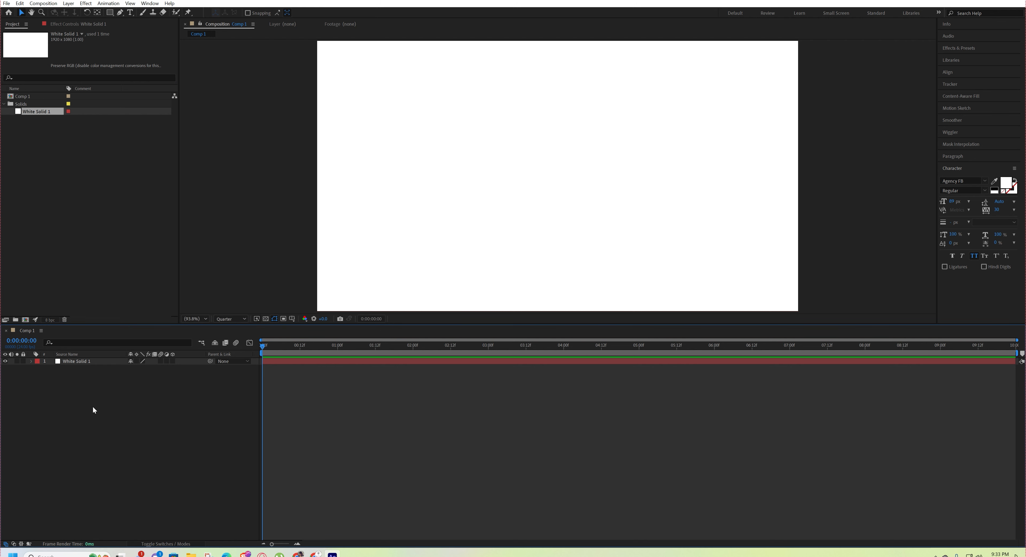
click(81, 362)
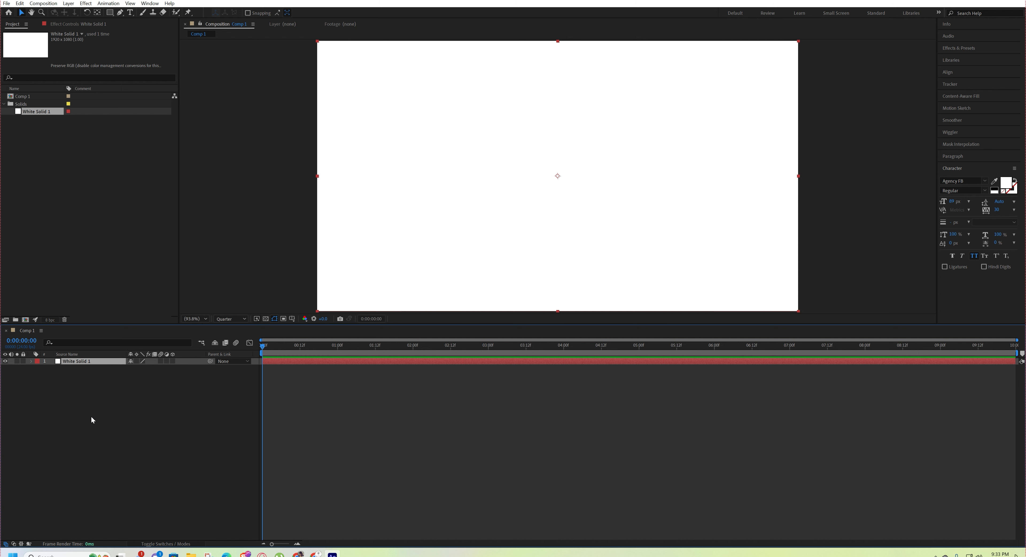
key(Delete)
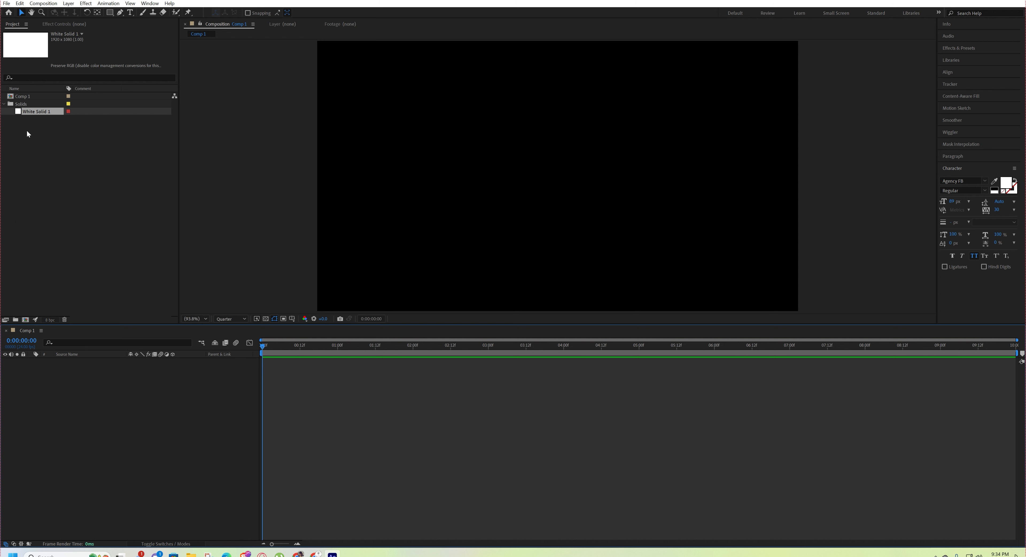
Step: Delete the Solids folder and its contents from the project
click(47, 126)
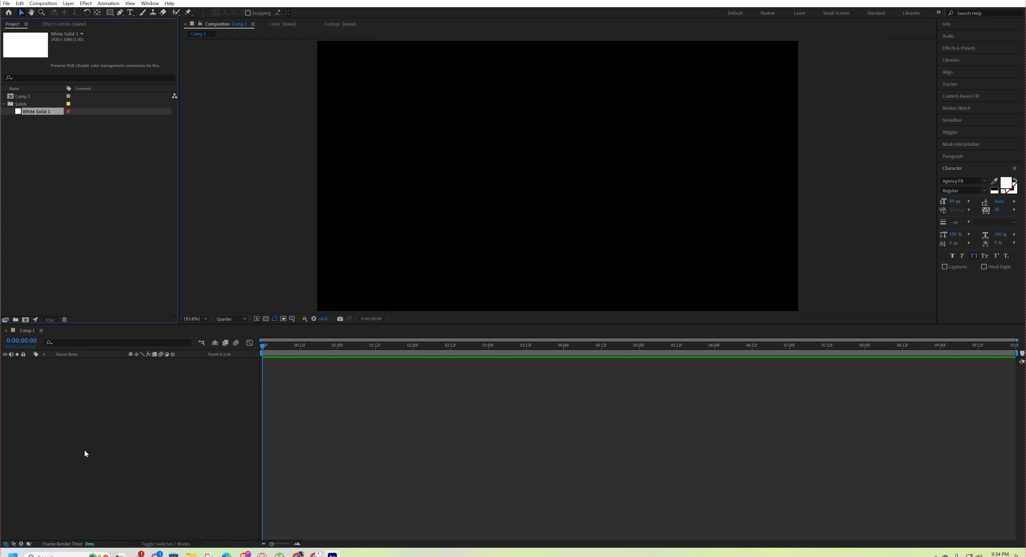
click(22, 104)
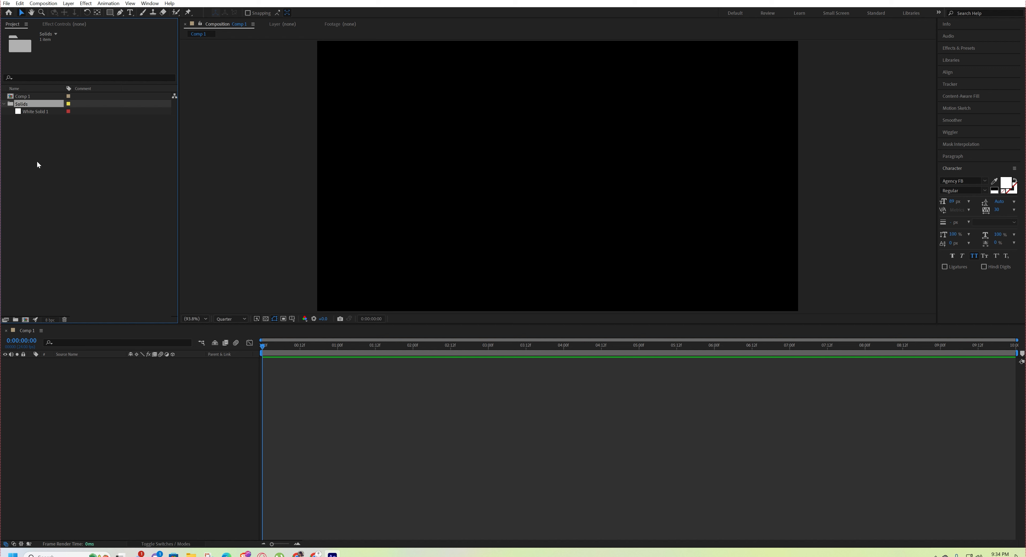
key(Delete)
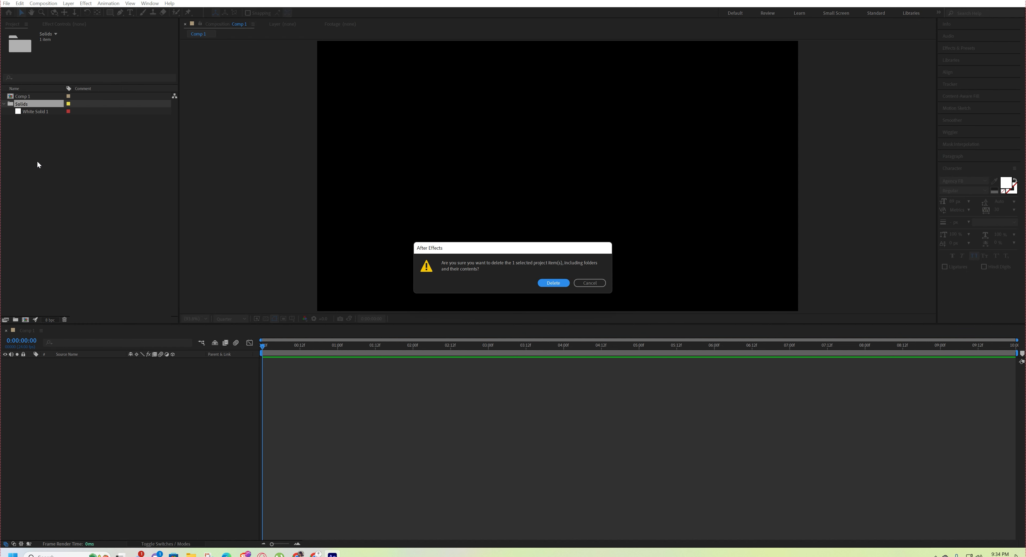
click(550, 282)
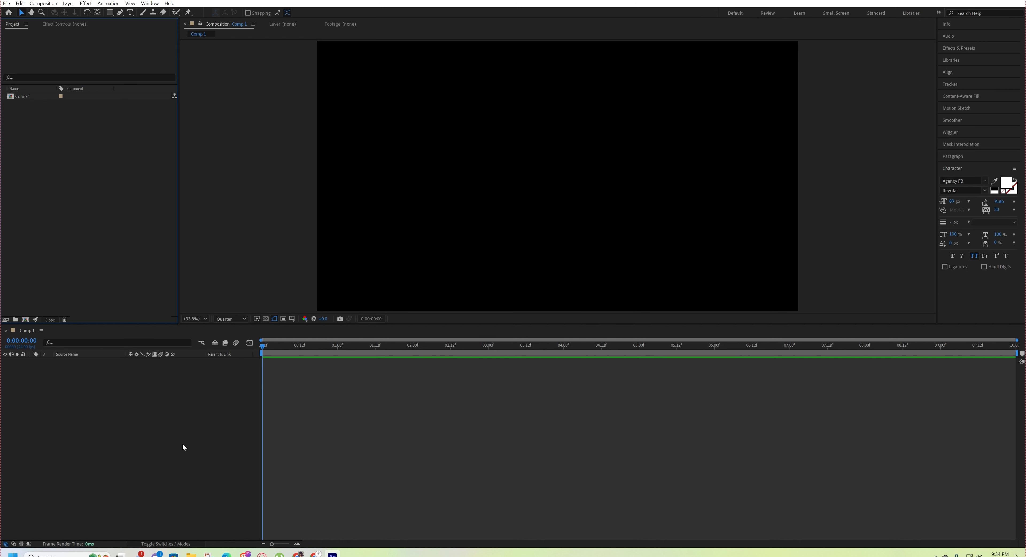
Step: Add a new white 1920 x 1080 solid layer to Comp 1 with the default solid settings
right_click(139, 445)
click(65, 435)
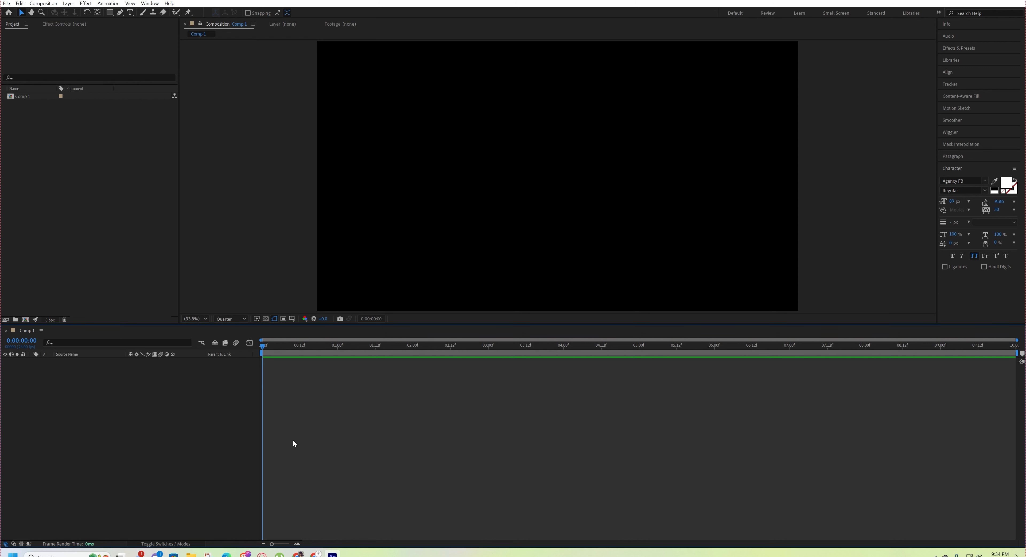
right_click(53, 427)
mouse_move(76, 429)
click(180, 453)
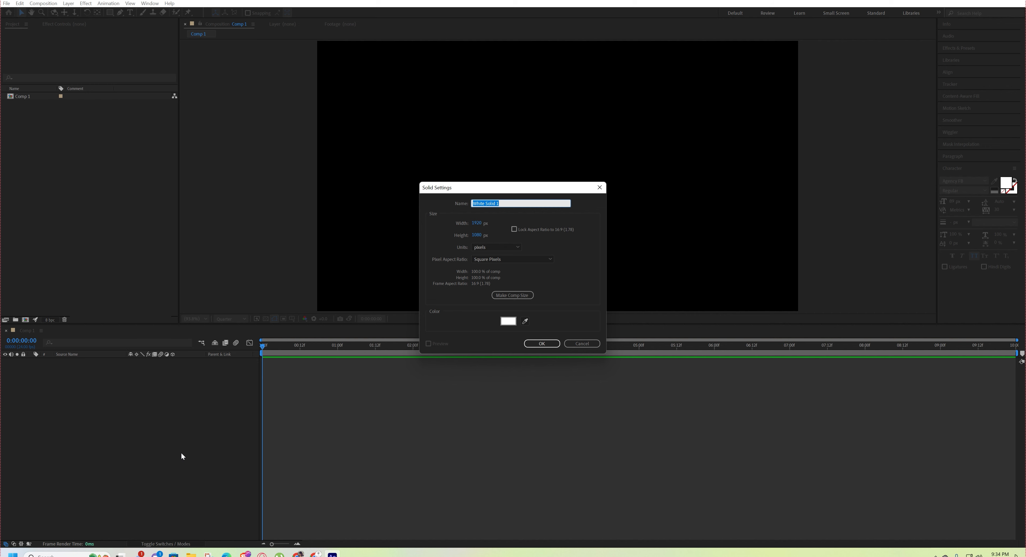
click(541, 344)
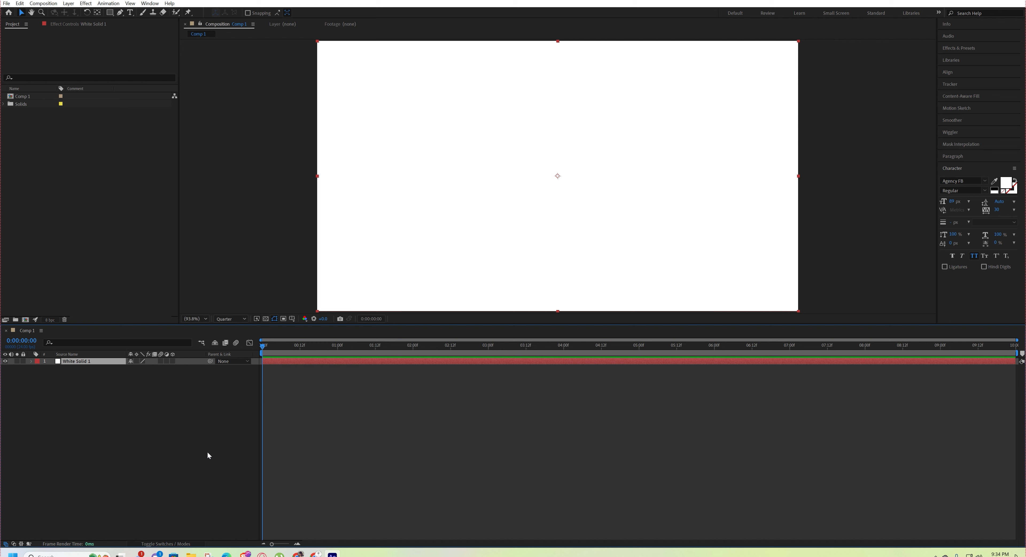
Step: Remove the white solid layer from the Comp 1 timeline again
click(208, 456)
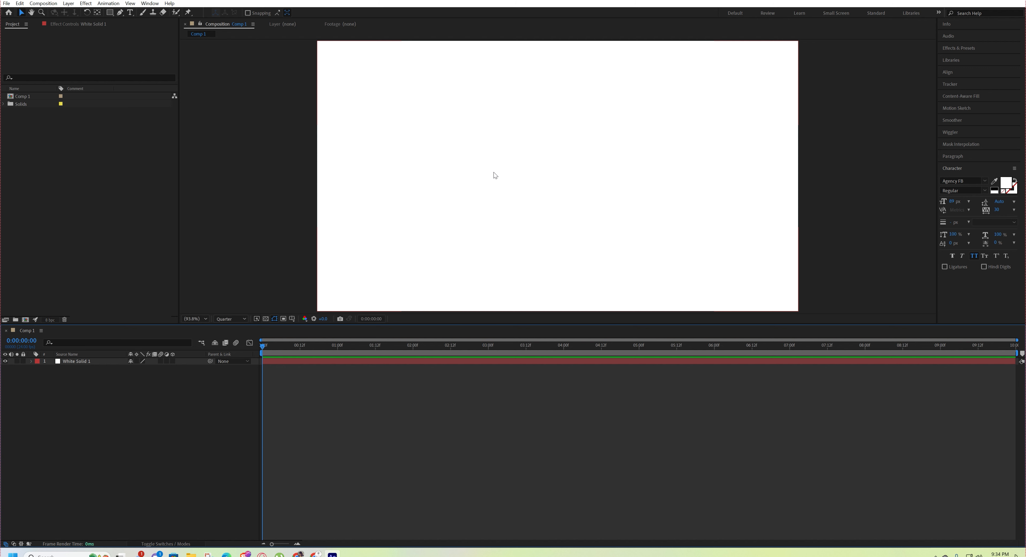
click(96, 361)
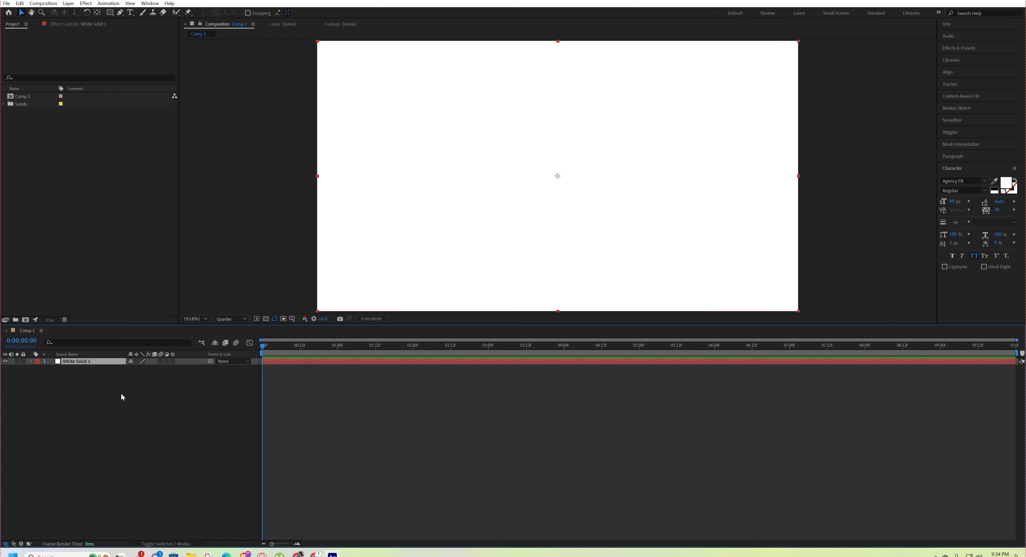
key(Delete)
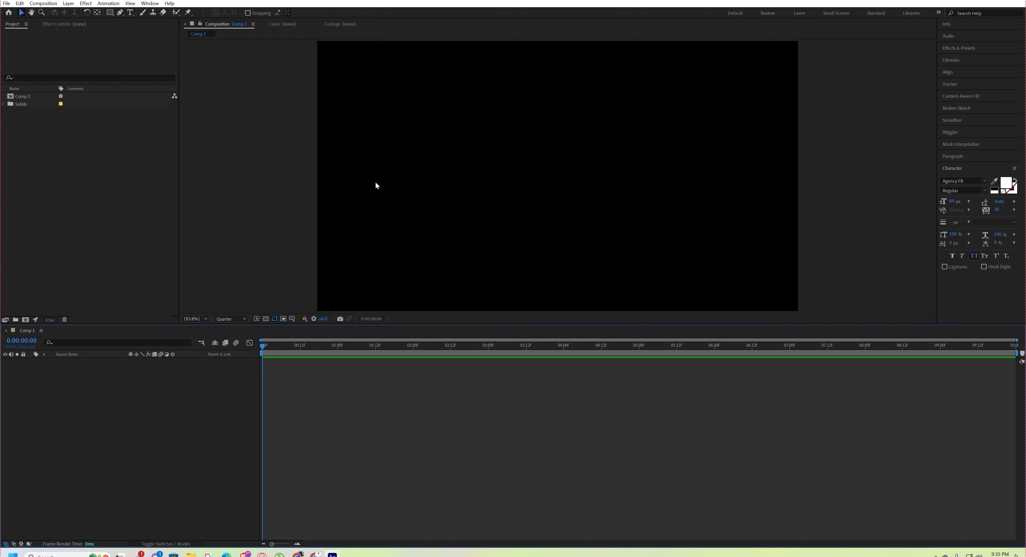
Step: Add a new white 1920 x 1080 solid layer to Comp 1 as the background
right_click(128, 395)
mouse_move(167, 394)
click(270, 418)
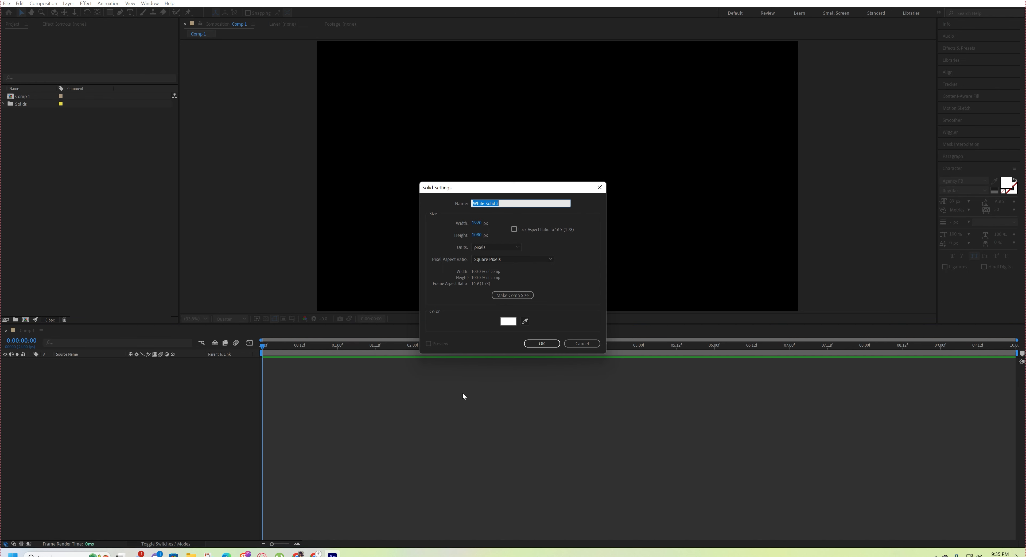
click(505, 320)
click(593, 223)
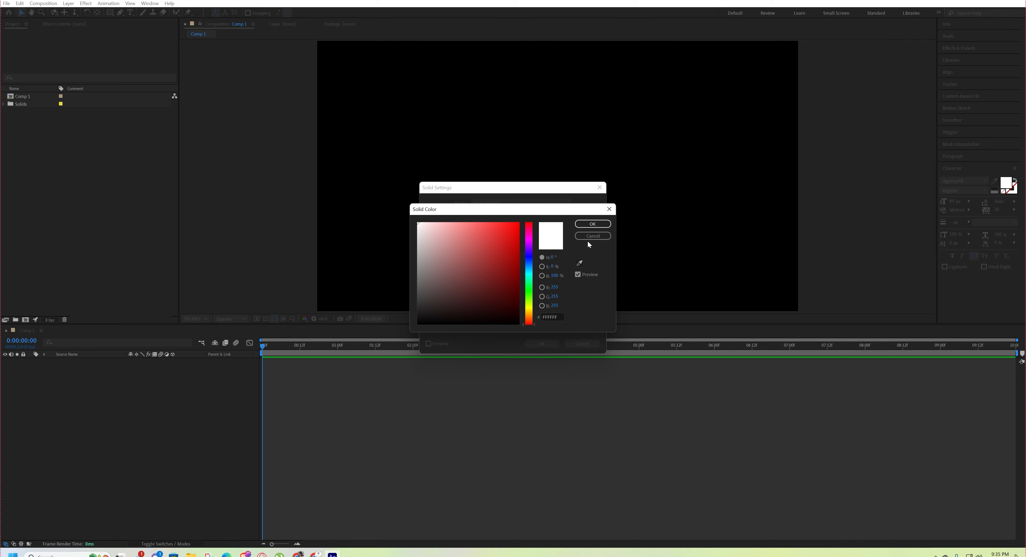
click(541, 345)
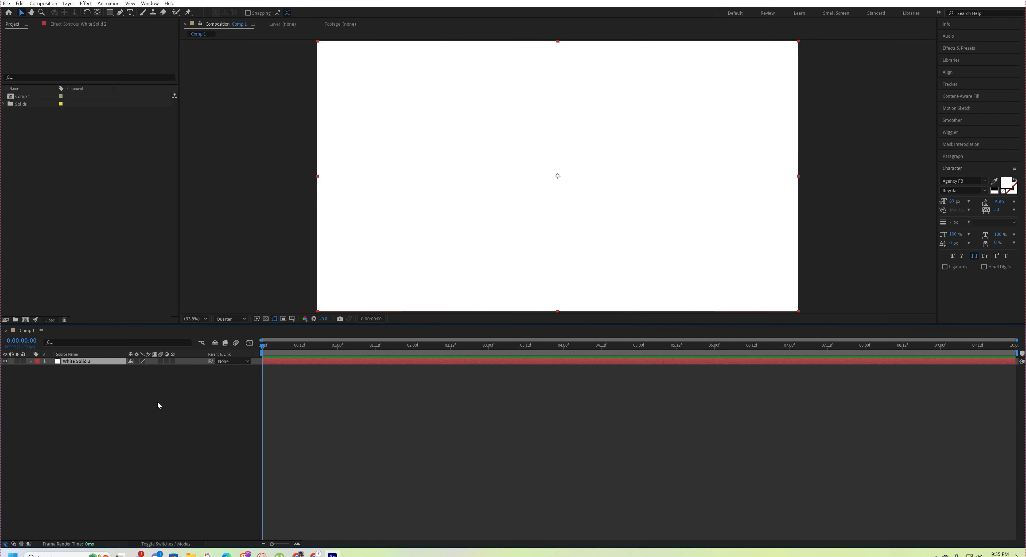
Step: Lock the white solid layer in the Comp 1 timeline
click(158, 402)
click(65, 361)
click(23, 361)
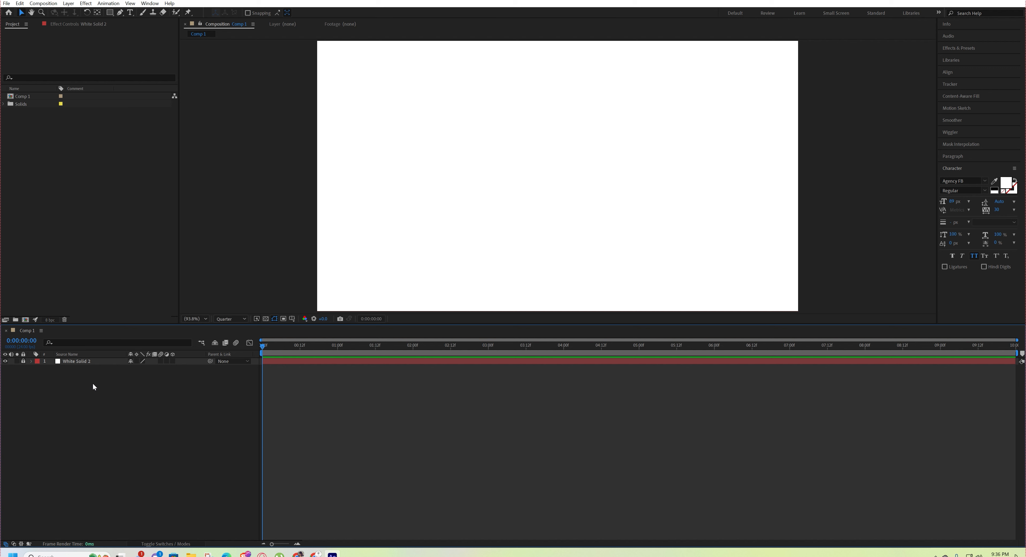
Step: Draw a square with a red fill near the middle of the composition using the Rectangle tool, and return to the Selection tool
click(110, 13)
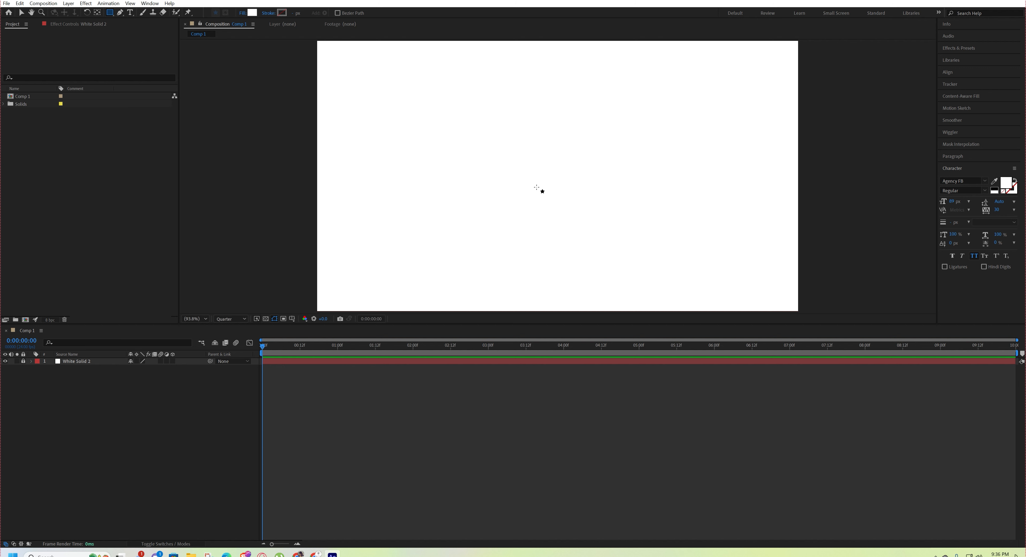
click(253, 13)
click(502, 223)
click(593, 224)
mouse_move(446, 140)
mouse_down()
mouse_move(538, 186)
mouse_move(552, 239)
mouse_up()
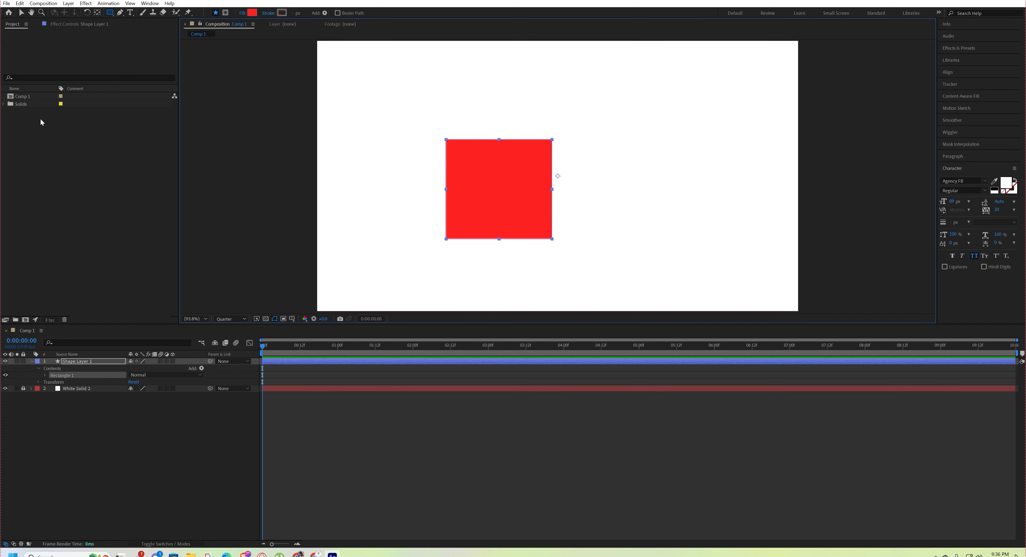
key(v)
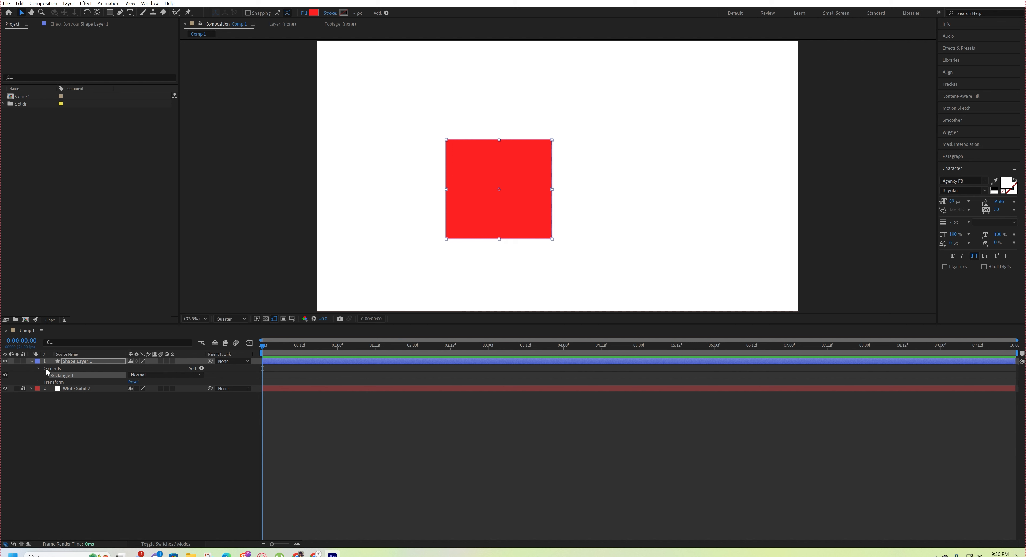
Step: Collapse Shape Layer 1's properties and move the red square slightly upward in the composition
click(81, 364)
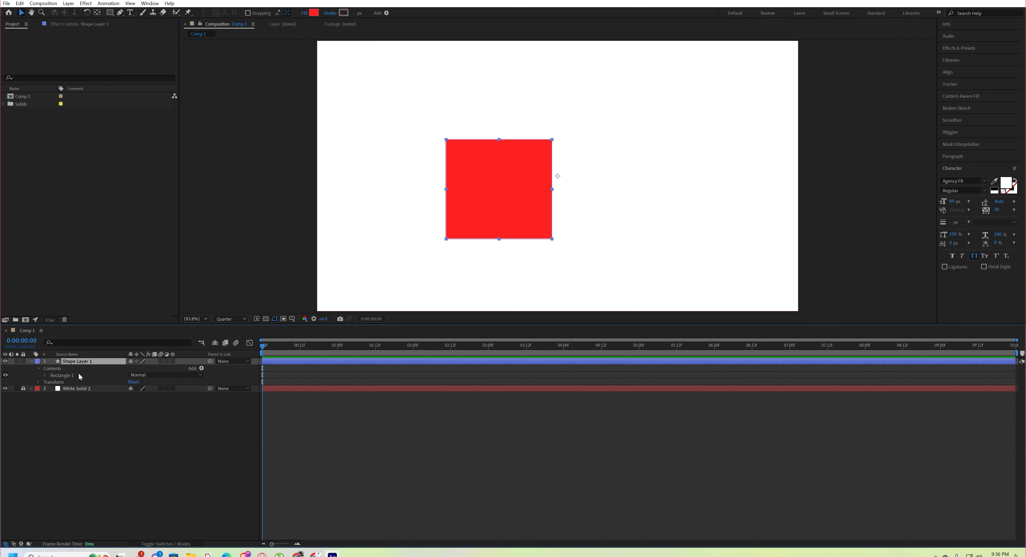
click(33, 362)
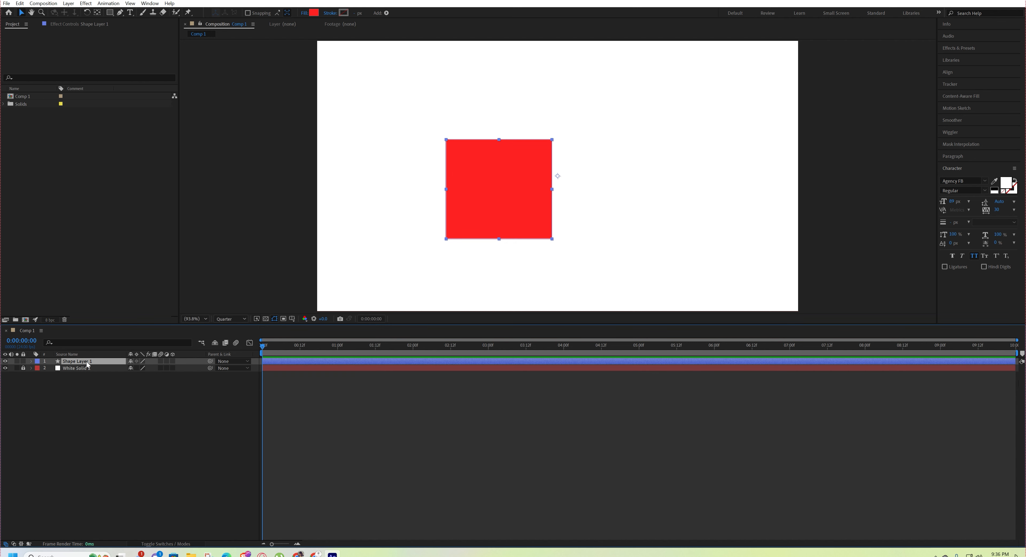
drag(524, 205, 472, 202)
drag(469, 161, 527, 189)
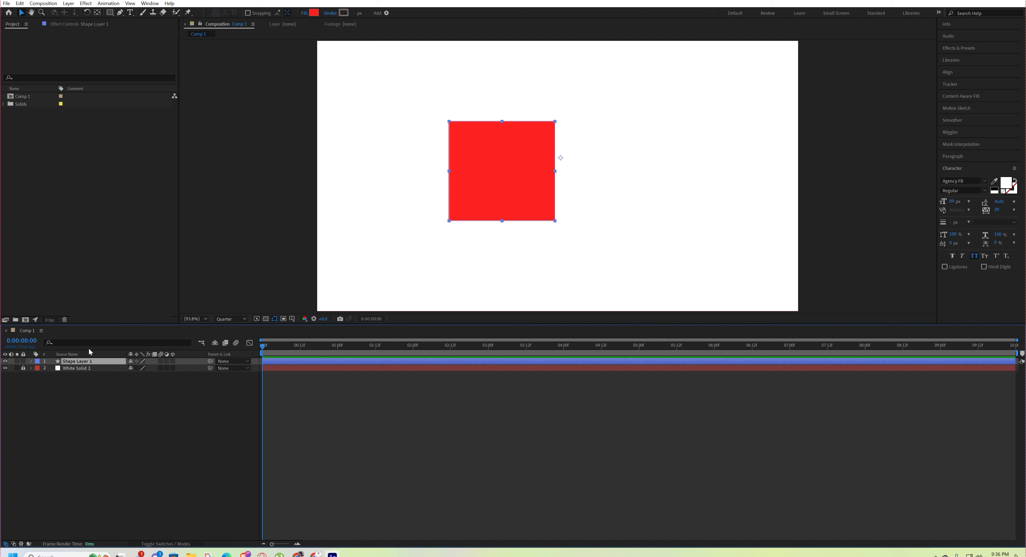
Step: Examine the Rotation property among Shape Layer 1's Transform properties, and collapse the layer again
key(r)
click(31, 361)
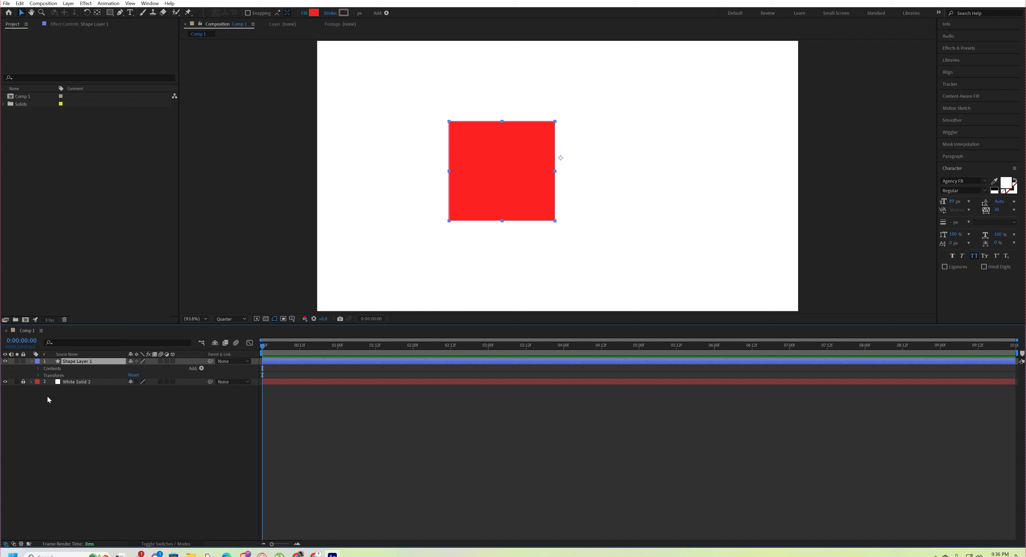
click(39, 376)
click(62, 403)
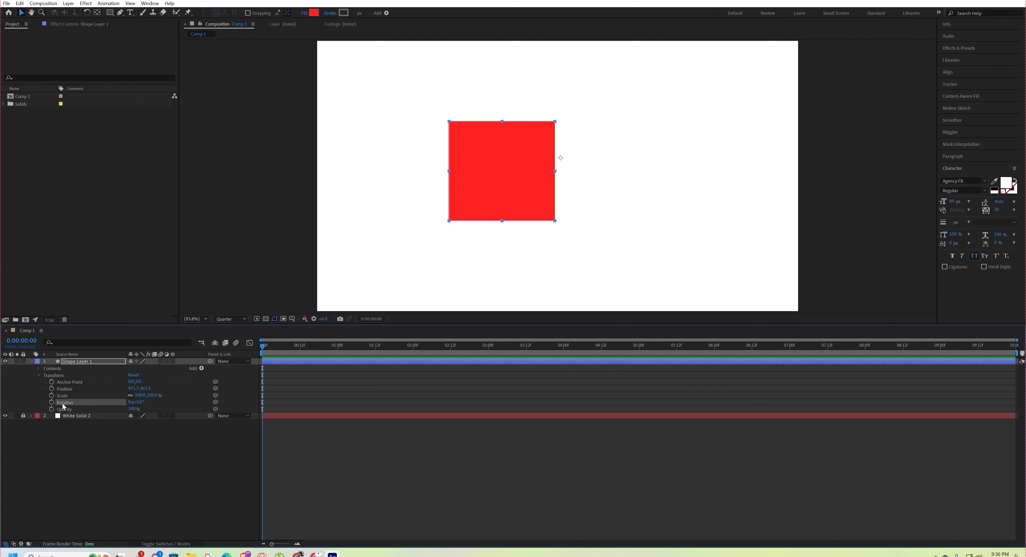
click(38, 374)
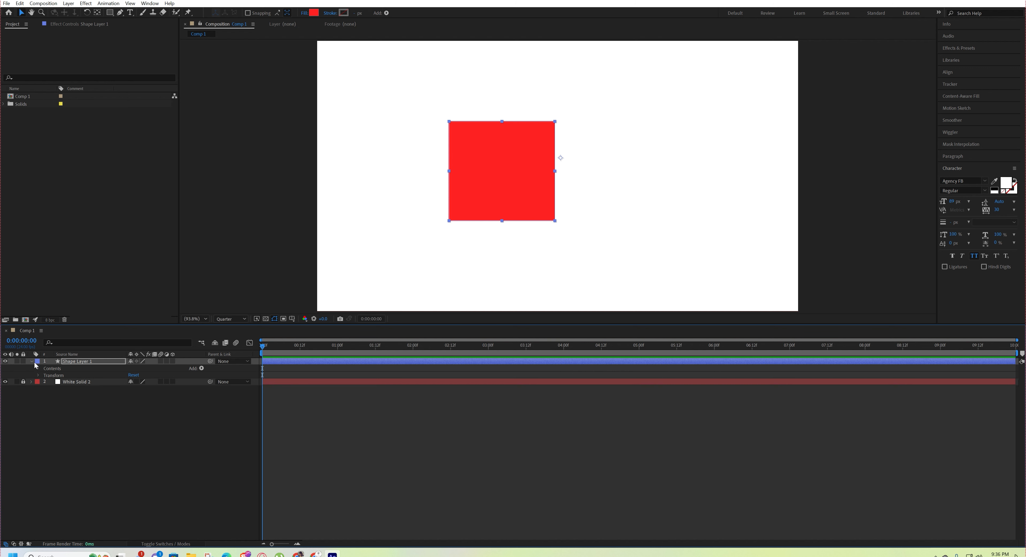
click(31, 362)
Step: Reveal only the Rotation property of Shape Layer 1 in the timeline
click(82, 381)
click(82, 362)
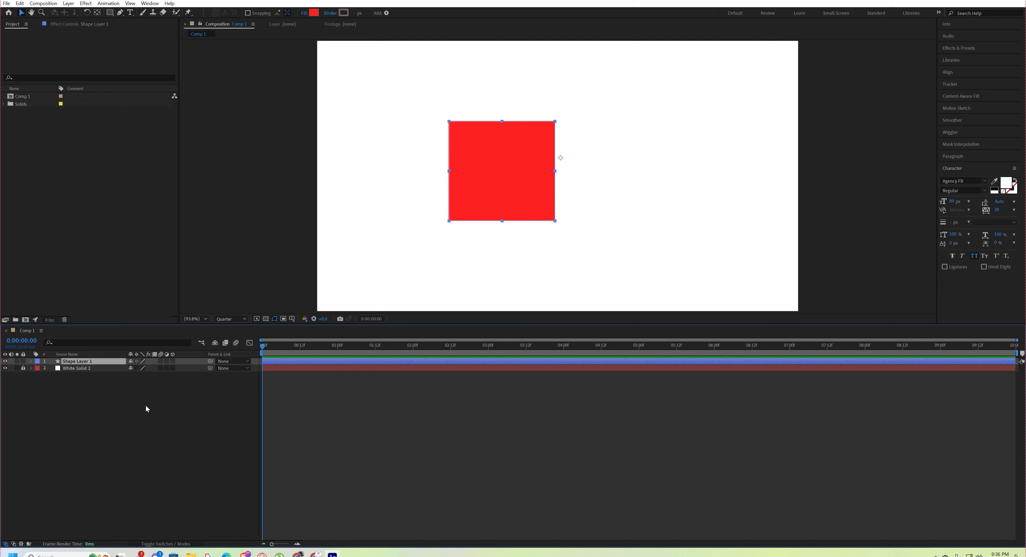
key(r)
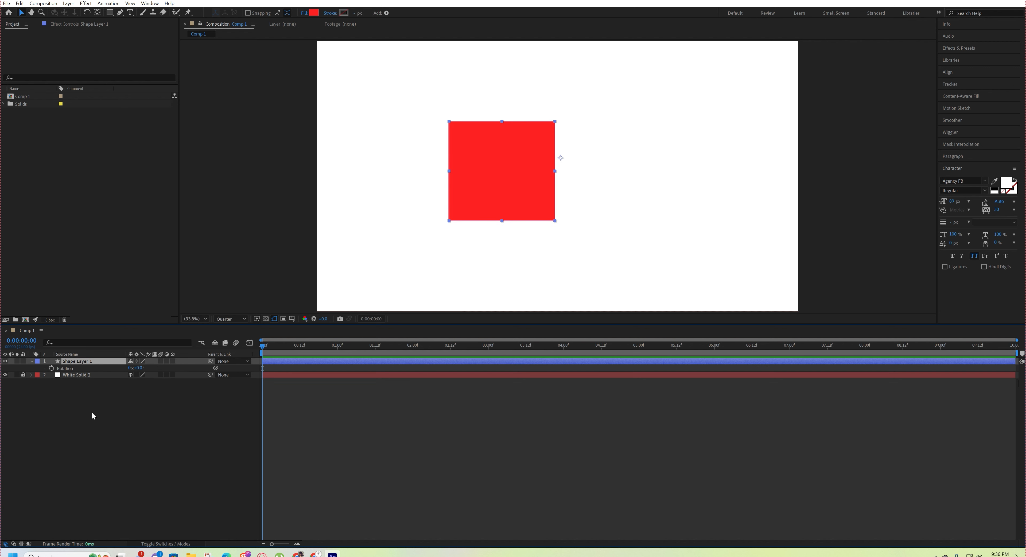
Step: Try rotating the red square freely around its off-center anchor point, and reset its rotation to 0°
mouse_move(142, 372)
mouse_down()
mouse_move(162, 366)
mouse_move(141, 370)
mouse_up()
click(141, 370)
text(0)
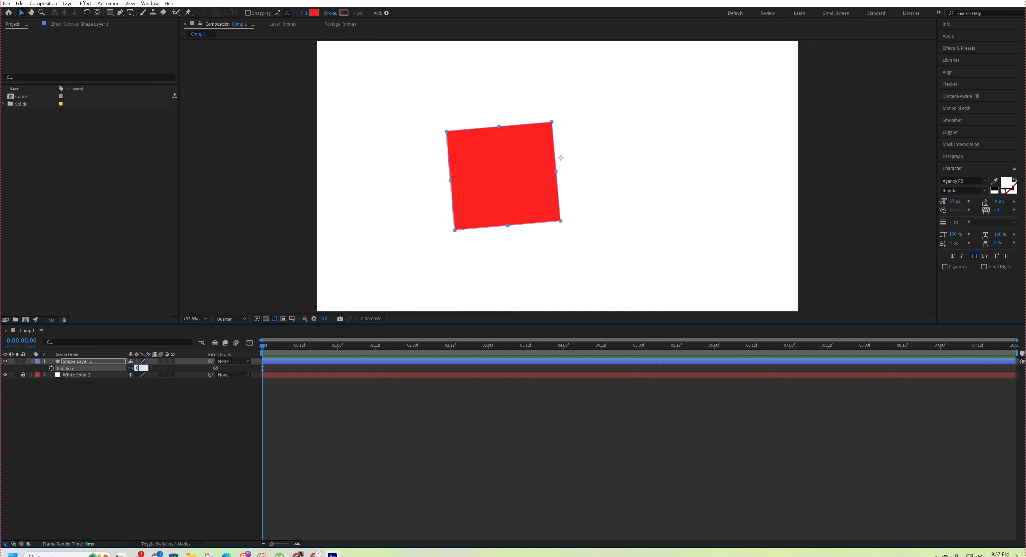
key(Return)
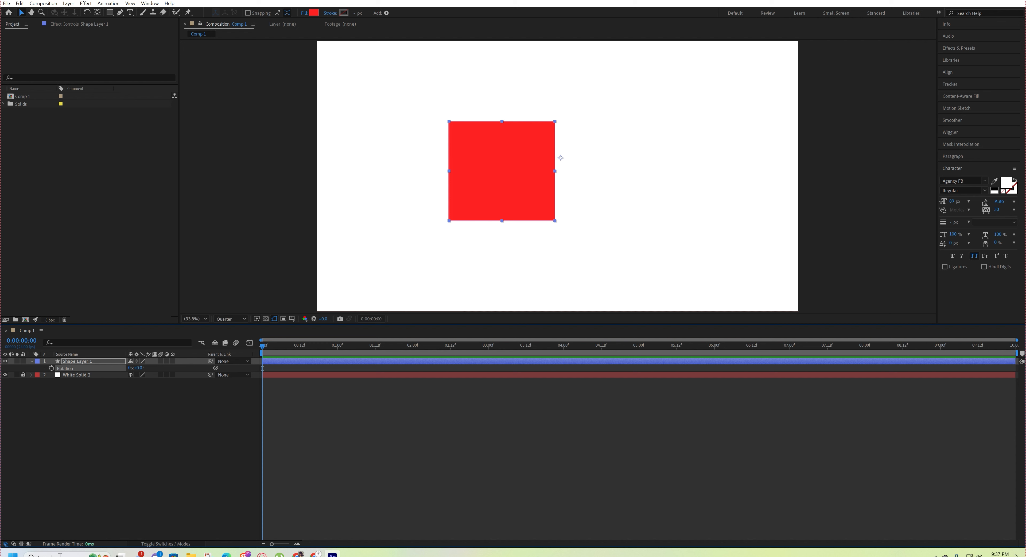
key(Return)
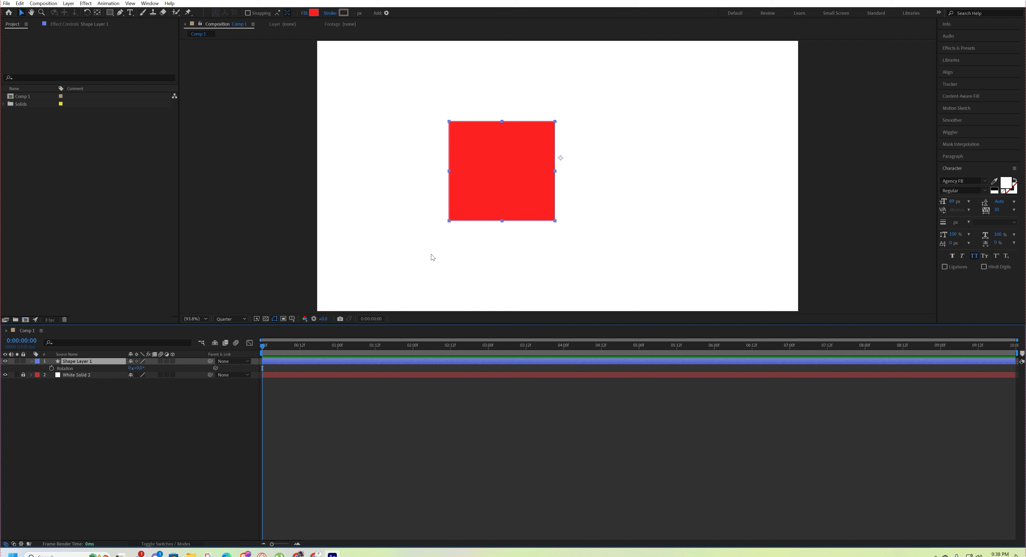
Step: Move the red square slightly down toward the composition center and set Shape Layer 1's rotation to 10°
drag(509, 160, 529, 176)
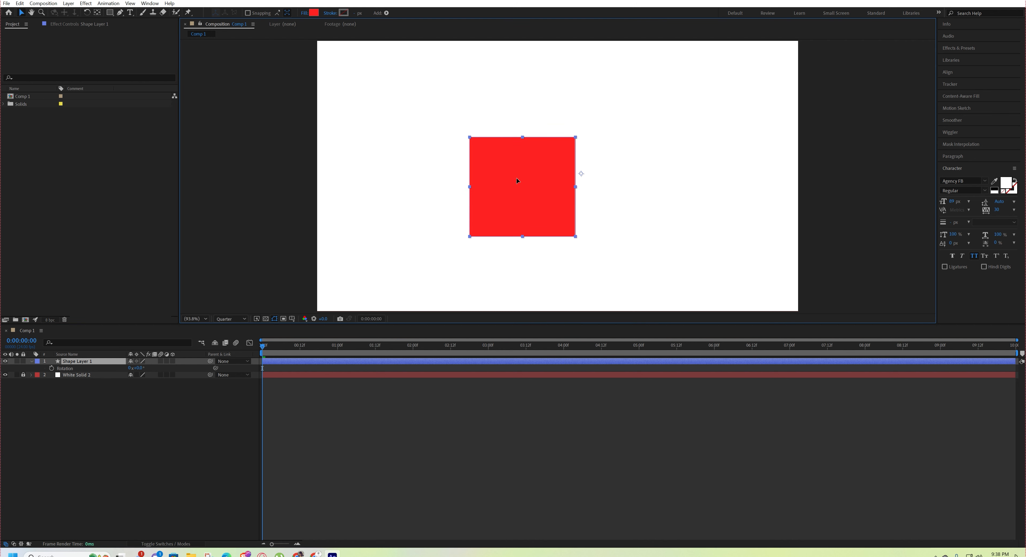
click(138, 368)
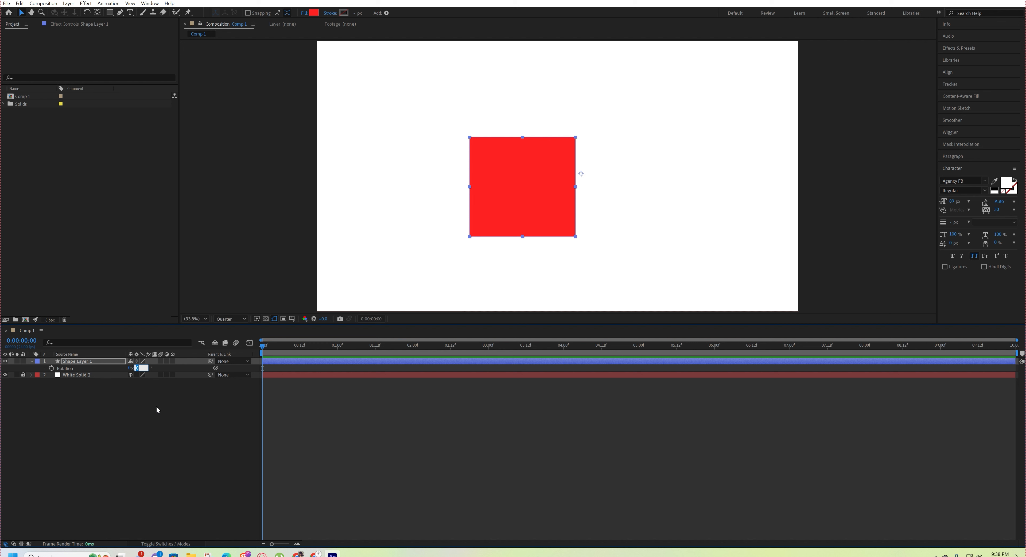
text(10)
key(Return)
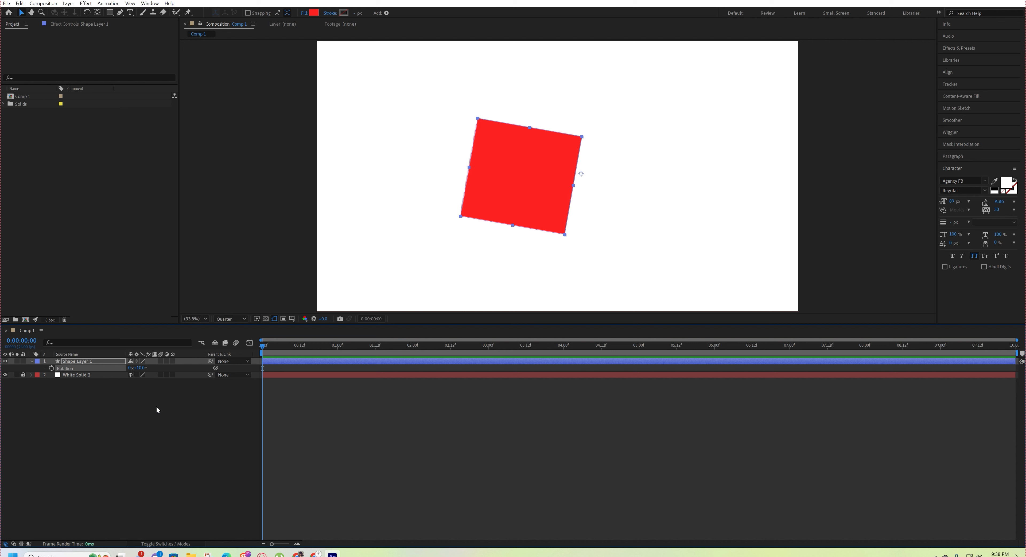
Step: Compare rotation directions on Shape Layer 1 by setting its rotation to -10°, 10° and -10° in turn
click(139, 368)
text(-10)
key(Return)
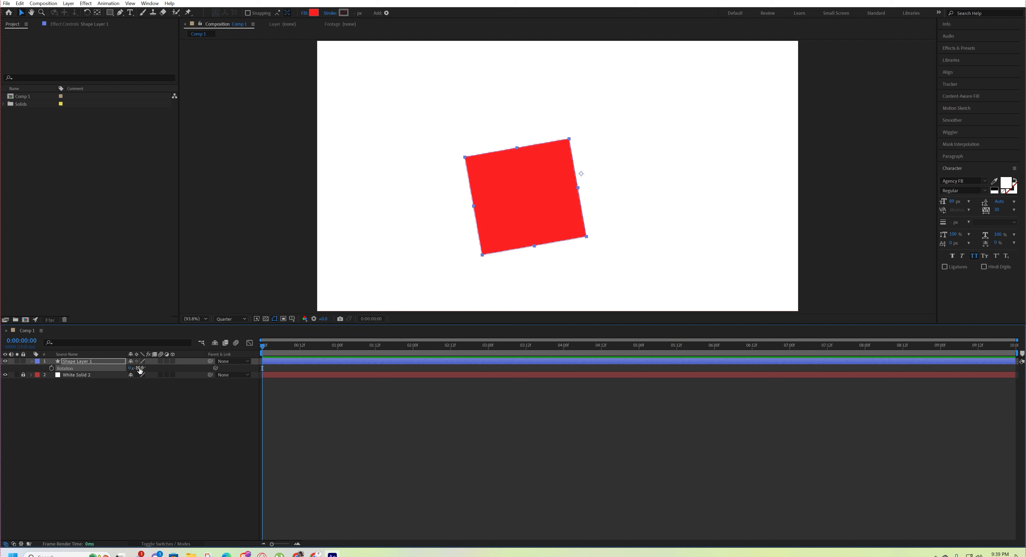
click(139, 369)
text(10)
key(Return)
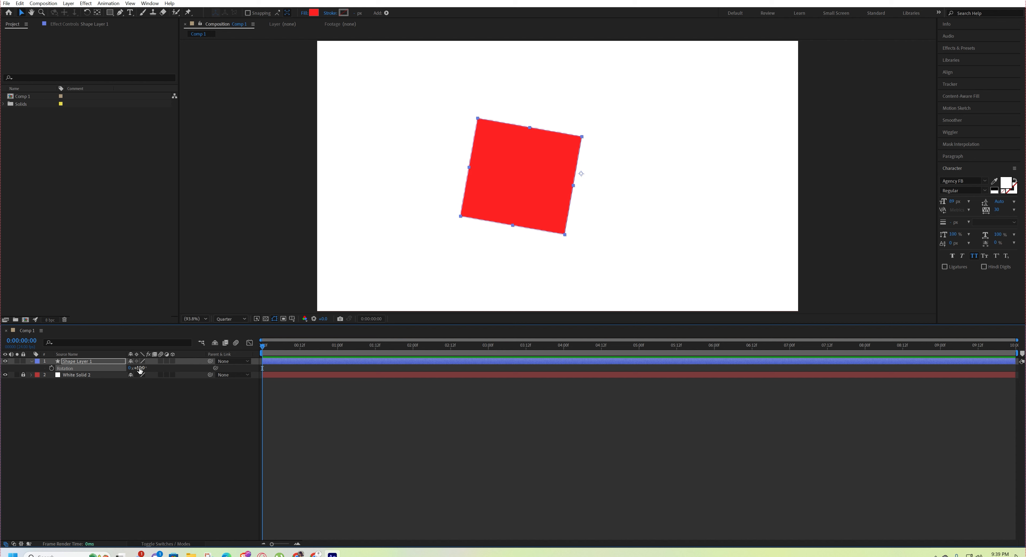
click(139, 369)
text(-10)
key(Return)
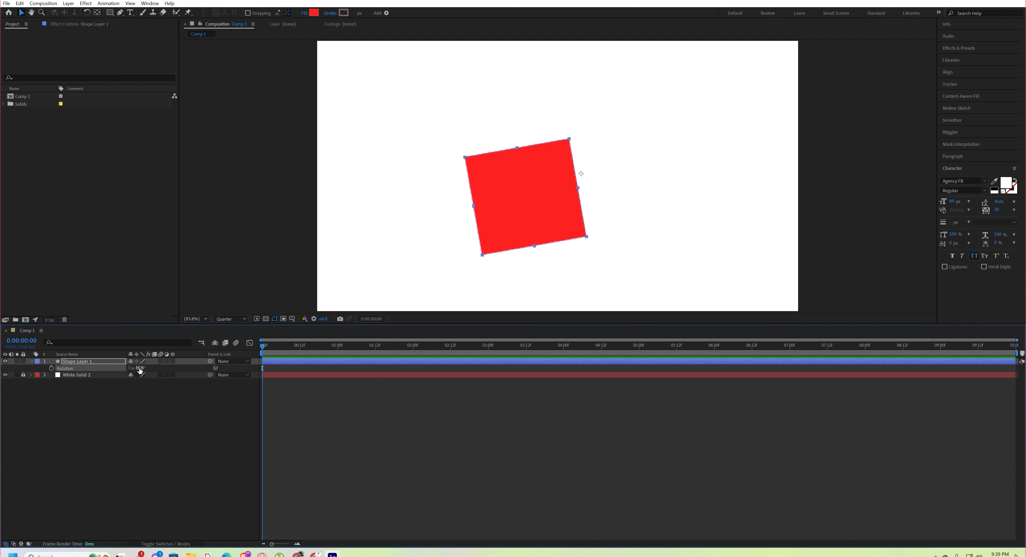
Step: Set Shape Layer 1's rotation to 0° and deselect the layer
click(139, 369)
text(0)
key(Return)
click(149, 469)
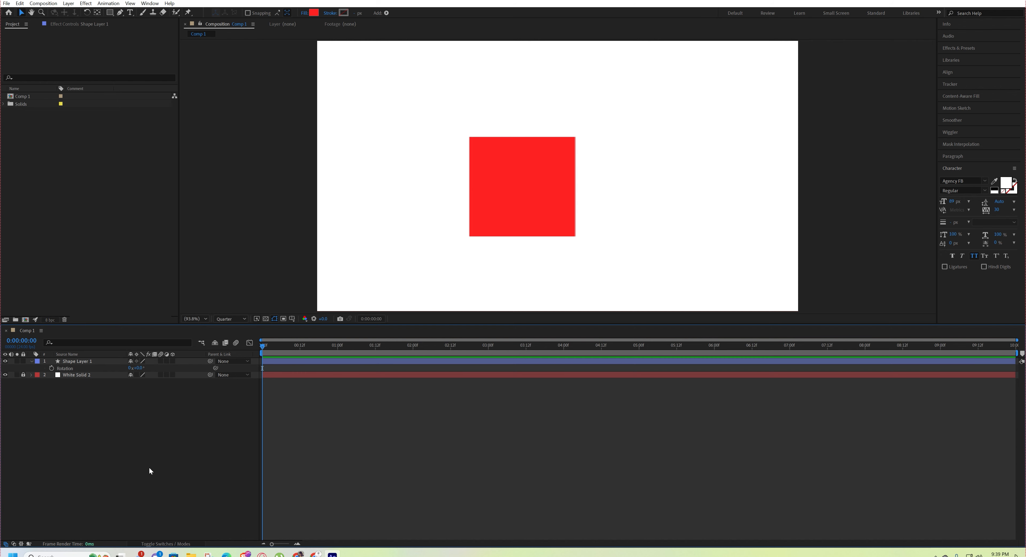
Step: Center Shape Layer 1's anchor point in the red square
click(537, 195)
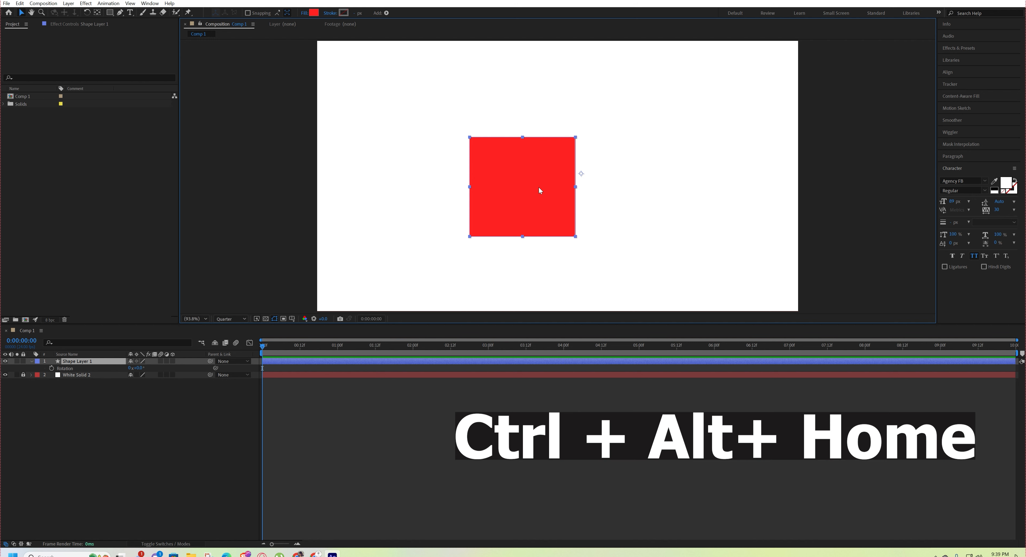
key(ctrl+alt+Home)
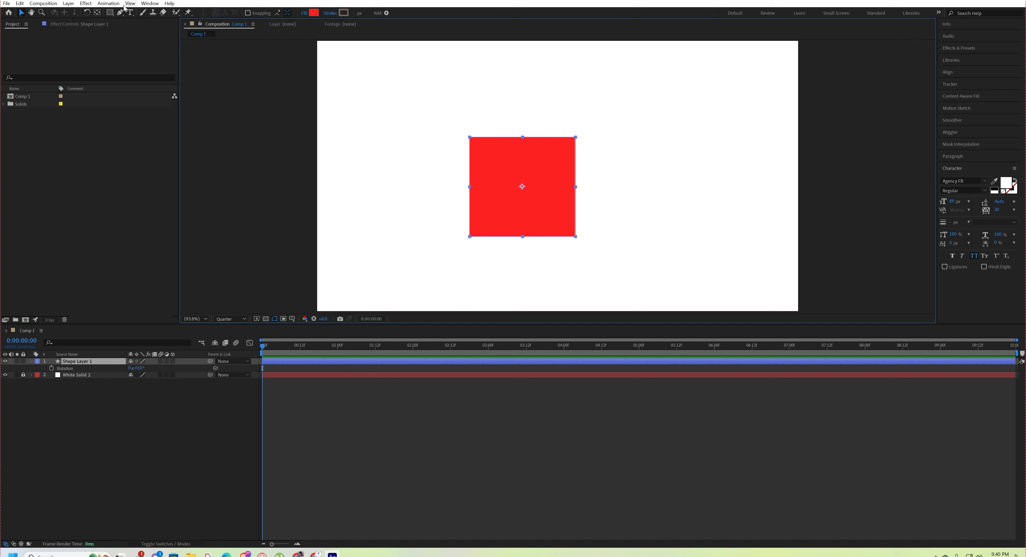
Step: Try repositioning the red square's anchor point manually with the Pan Behind tool, return to the Selection tool and deselect the layer
click(98, 13)
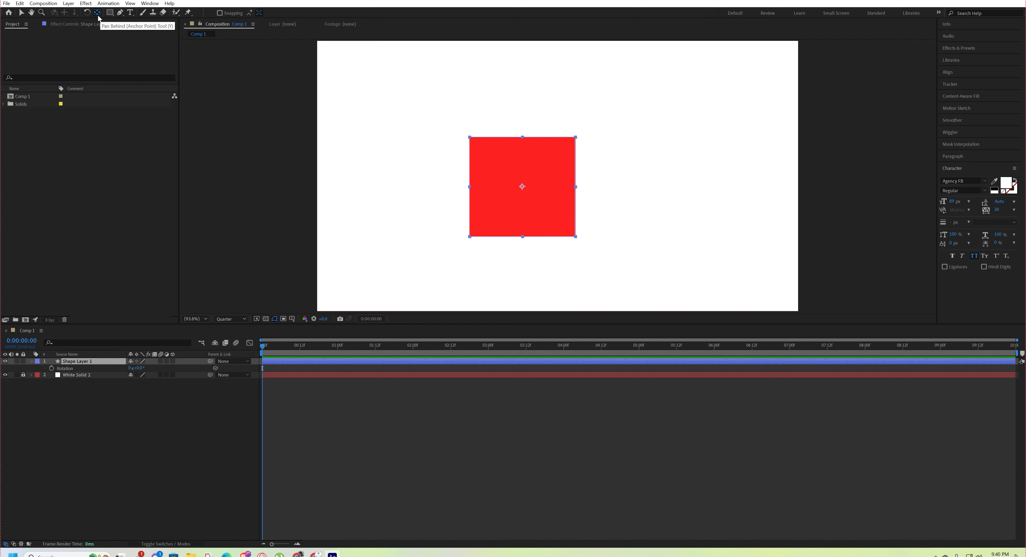
mouse_move(522, 186)
mouse_down()
mouse_move(495, 186)
mouse_move(515, 175)
mouse_move(526, 190)
mouse_up()
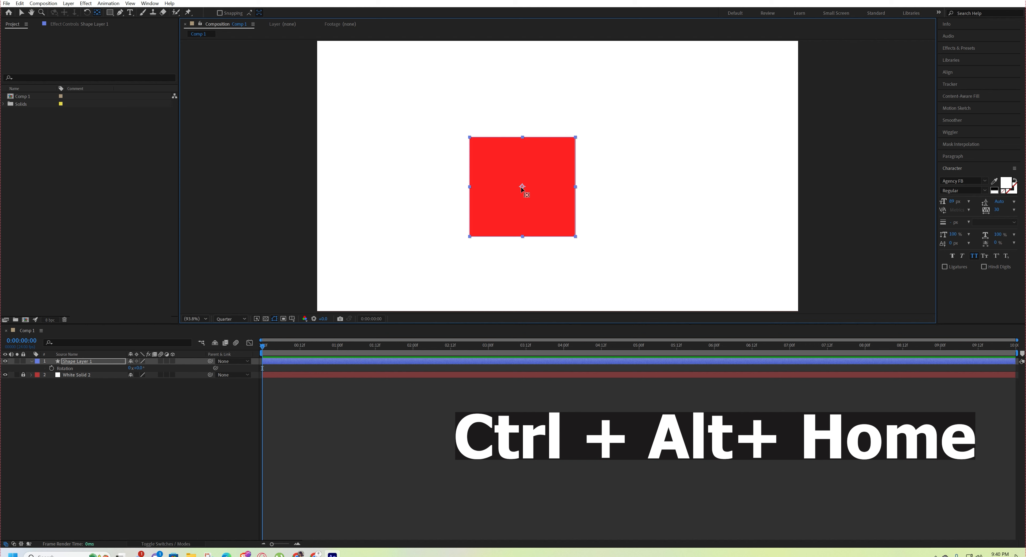
key(v)
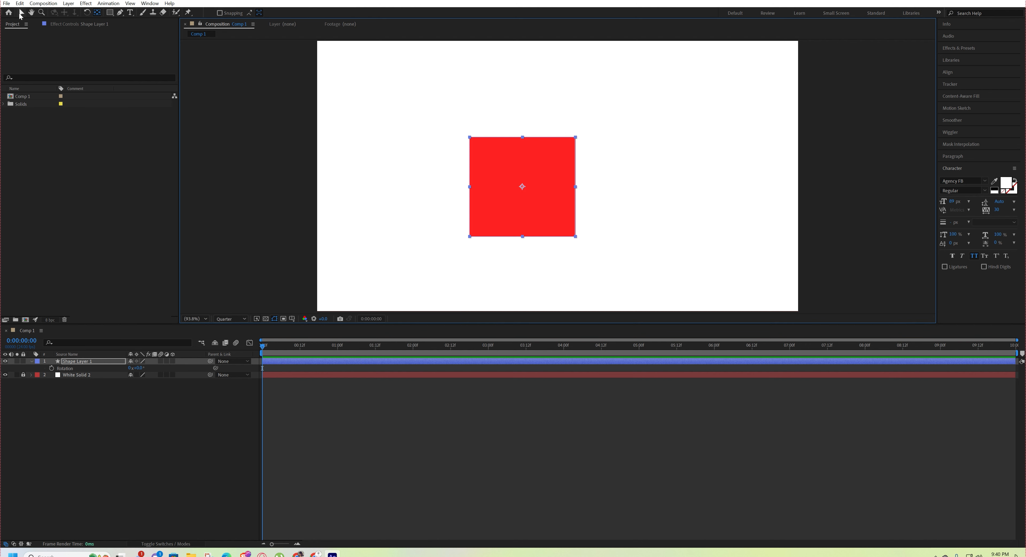
click(109, 407)
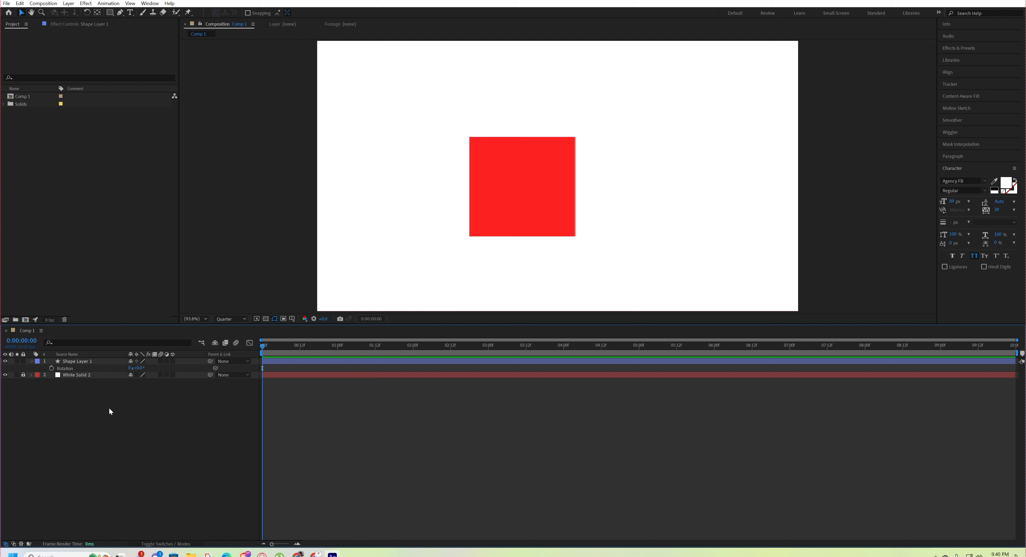
Step: Try rotating the red square around its centered anchor point, reset its rotation to 0° and reselect Shape Layer 1
click(100, 361)
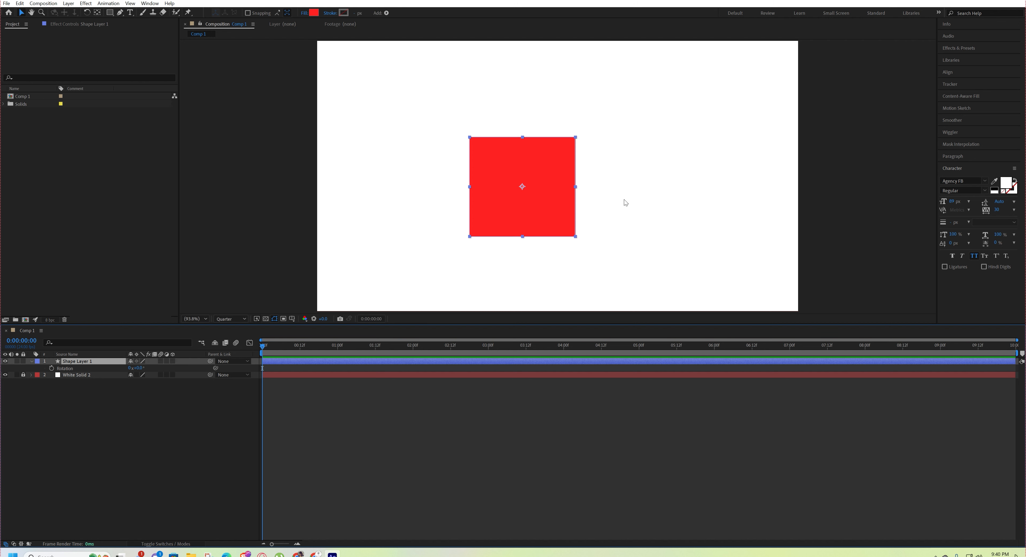
mouse_move(137, 368)
mouse_down()
mouse_move(154, 368)
mouse_move(130, 368)
mouse_move(154, 368)
mouse_move(145, 368)
mouse_up()
click(139, 368)
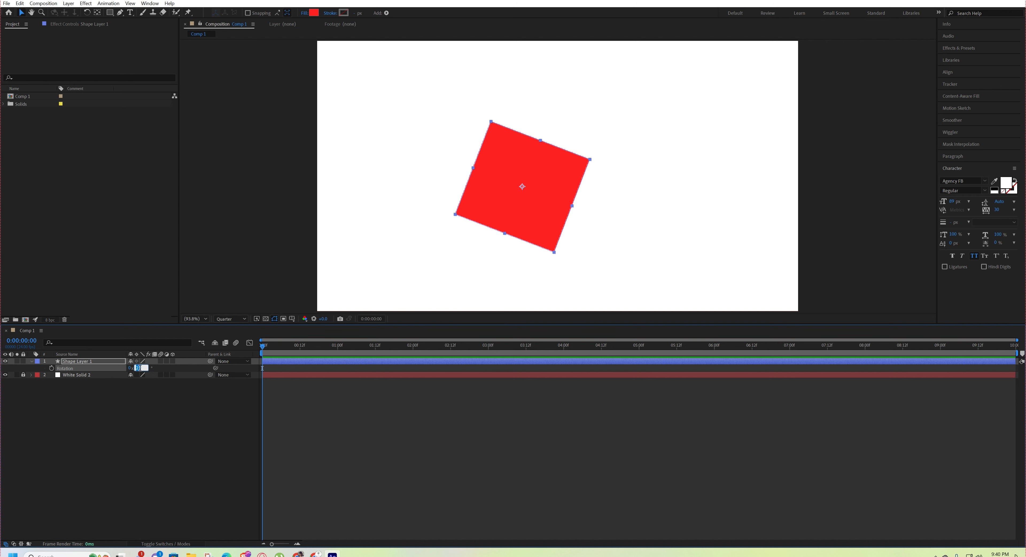
text(0)
key(Return)
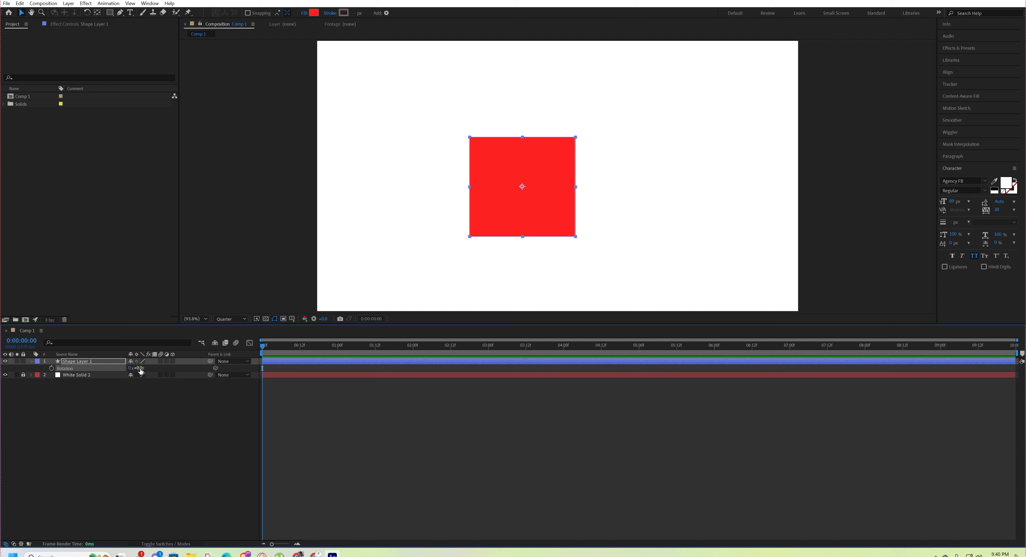
click(155, 436)
click(110, 360)
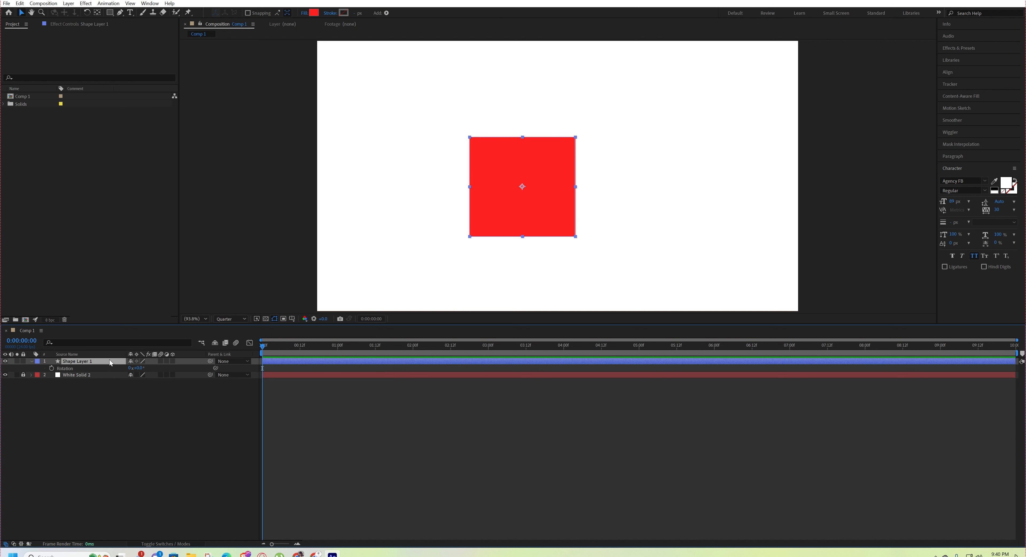
Step: Try rotating Shape Layer 1 by 360° and reset its revolutions to 0
click(139, 367)
text(360)
key(Return)
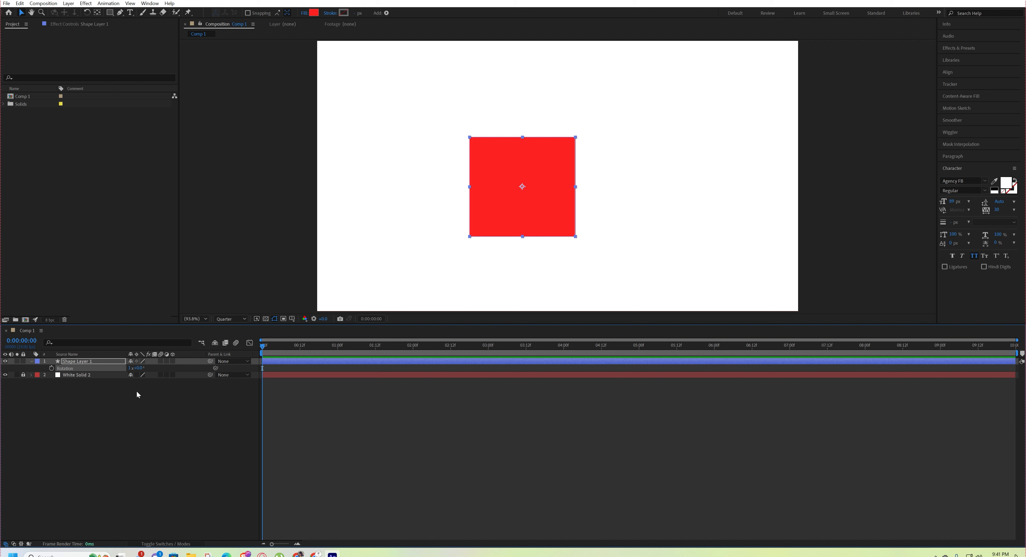
click(131, 370)
key(Return)
click(130, 368)
text(0)
key(Return)
Step: Move the red square slightly up and to the right and set its first Rotation keyframe at 0 seconds
drag(550, 212, 573, 202)
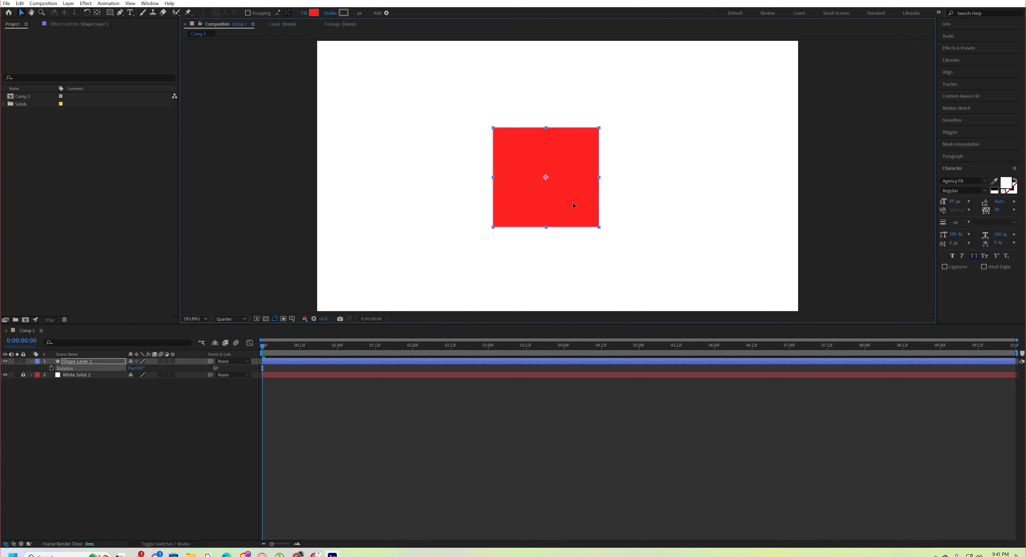
click(102, 360)
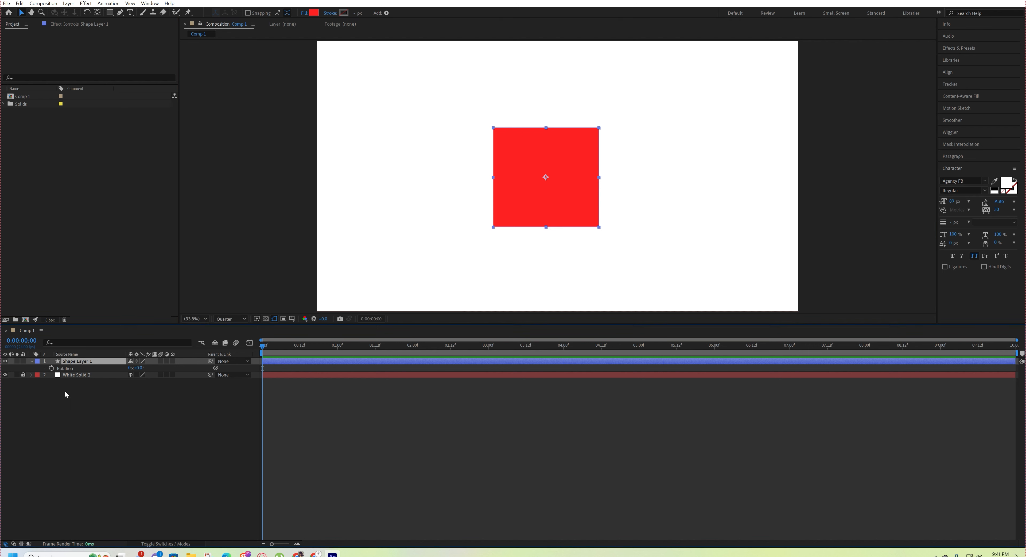
click(52, 368)
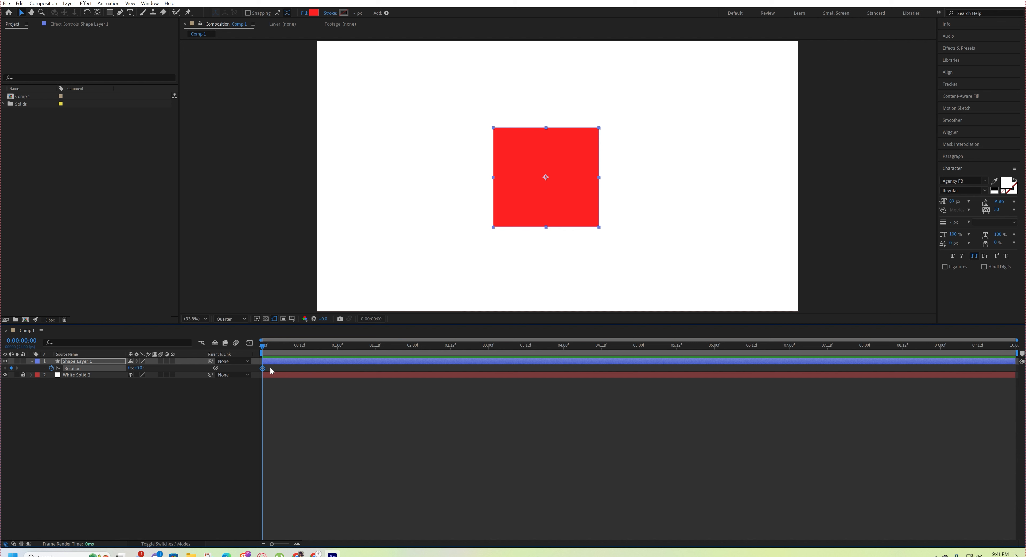
drag(271, 369, 257, 375)
click(213, 450)
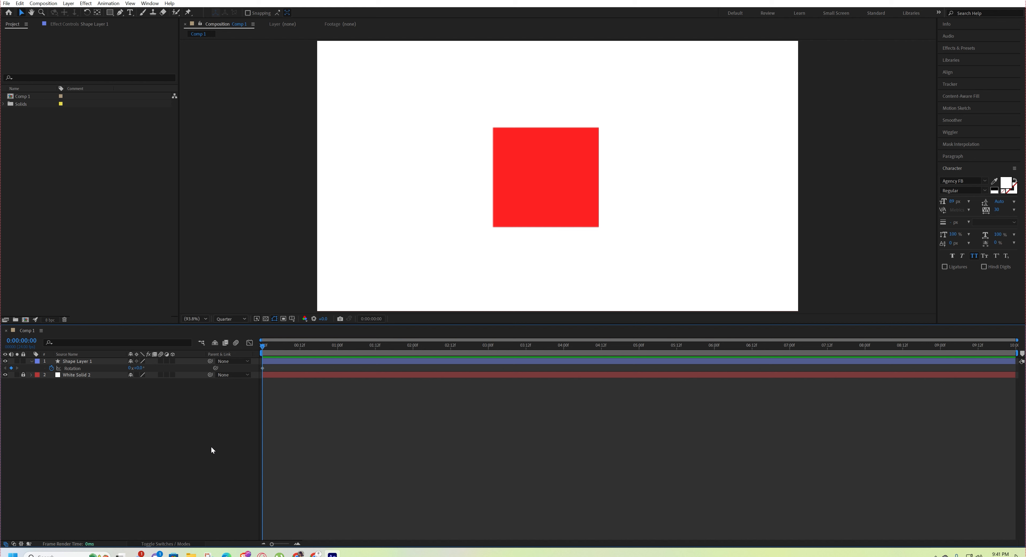
Step: Add a Rotation keyframe of 180° for Shape Layer 1 at 1 second and deselect the layer
drag(292, 346, 339, 355)
click(139, 368)
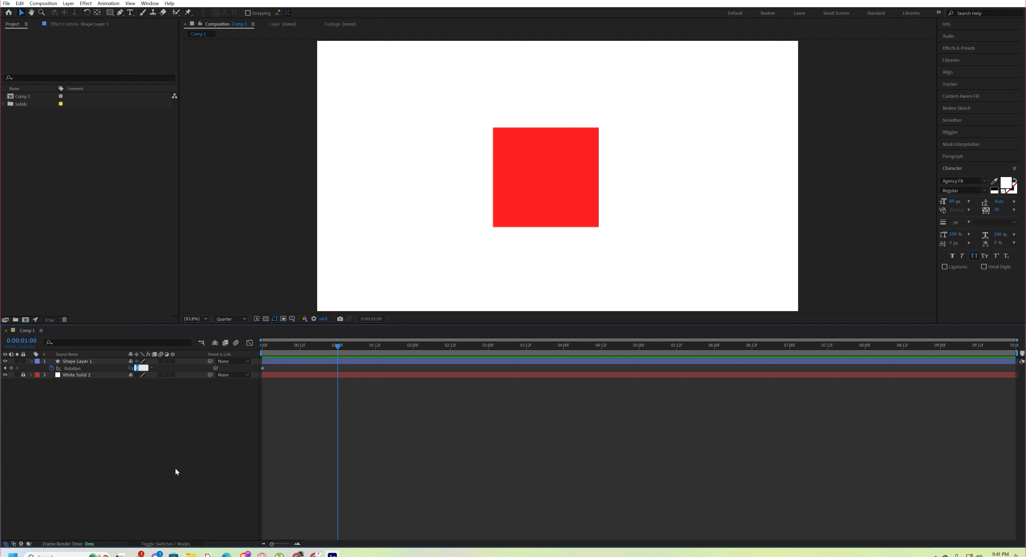
text(18)
key(BackSpace)
key(BackSpace)
key(Return)
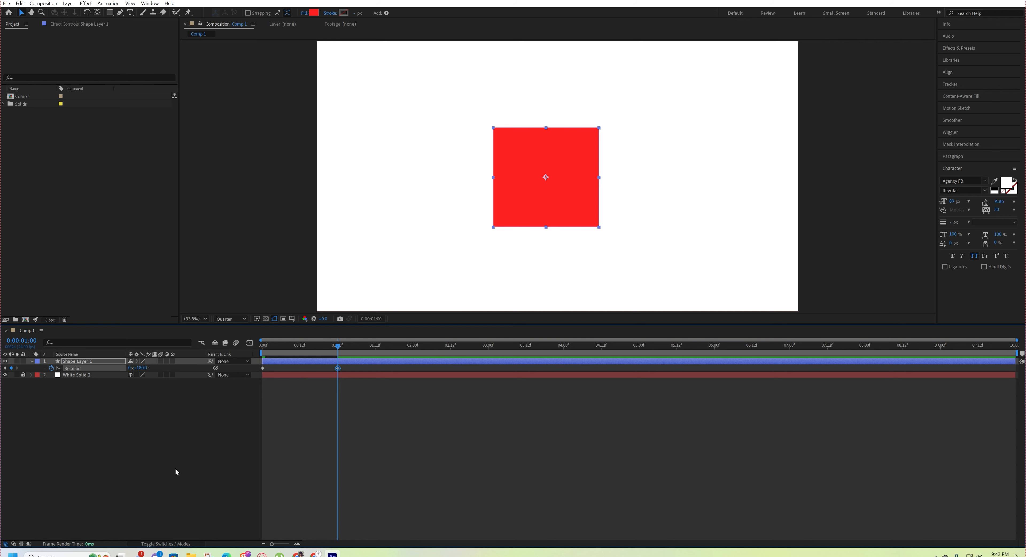
click(177, 471)
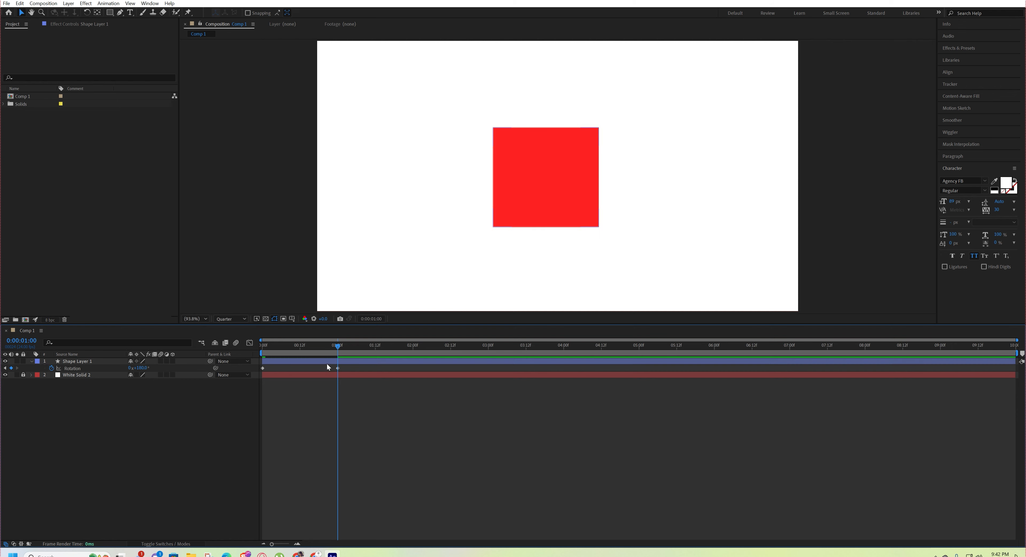
Step: Preview the half-turn rotation animation several times from the start of the composition
drag(336, 346, 263, 354)
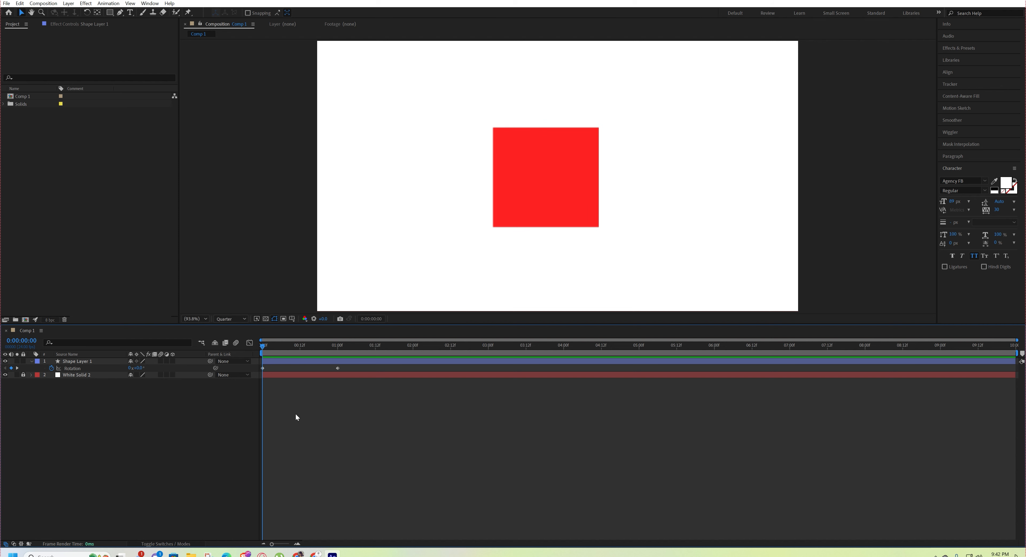
key(space)
drag(343, 349, 251, 357)
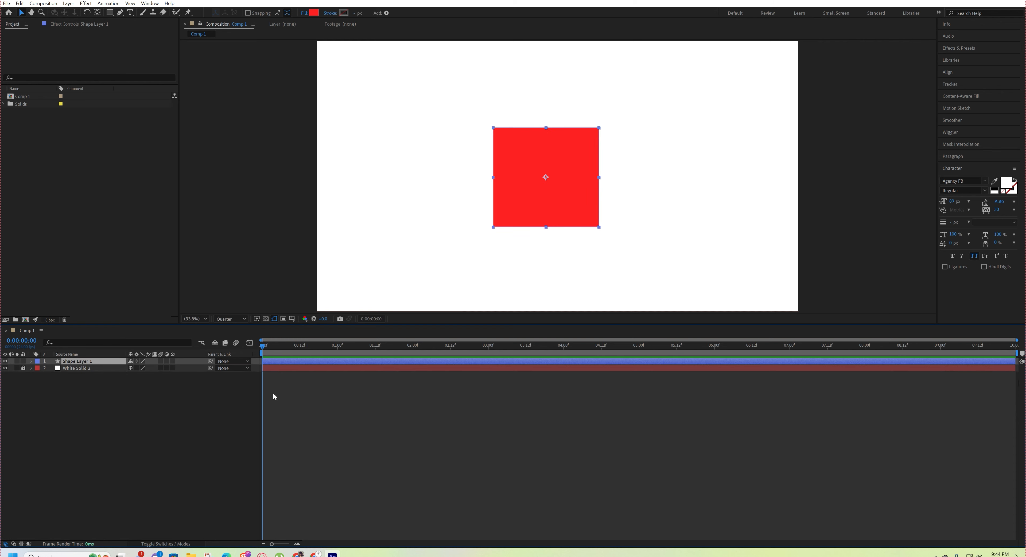
click(272, 393)
key(space)
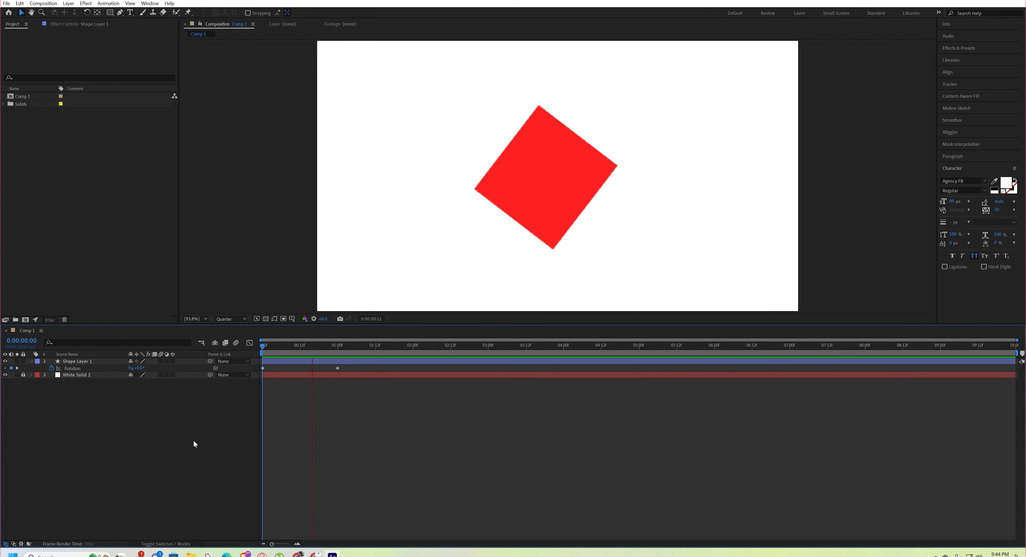
key(space)
drag(366, 347, 254, 351)
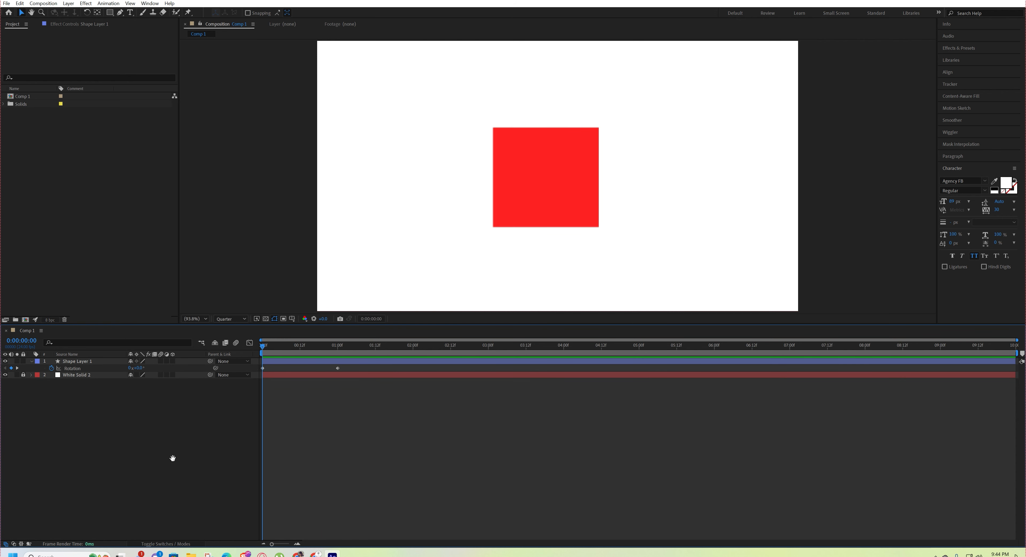
key(space)
key(space)
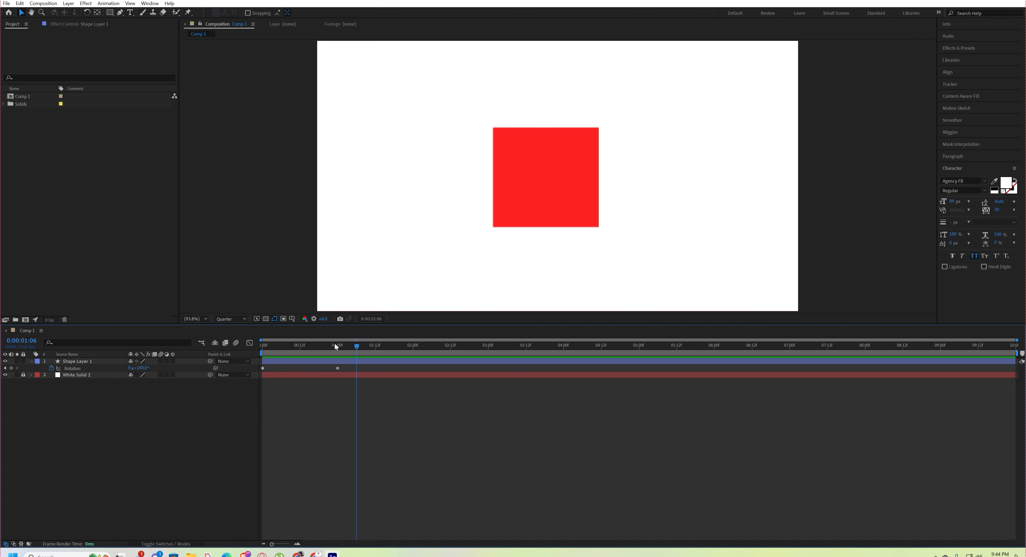
Step: Try 30° on the 1-second Rotation keyframe, then set it to one full revolution of 360°
click(337, 346)
click(141, 368)
text(30)
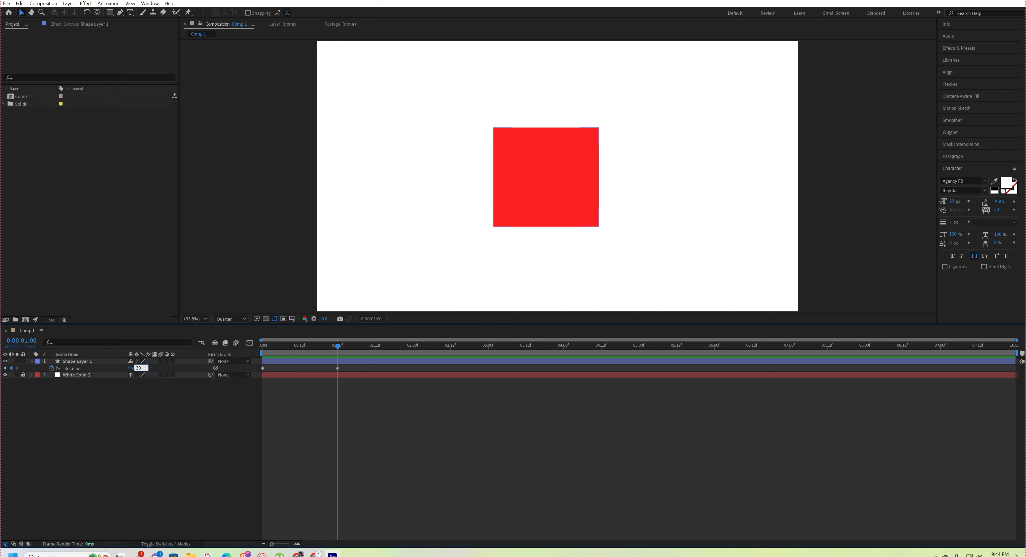
key(Return)
click(141, 369)
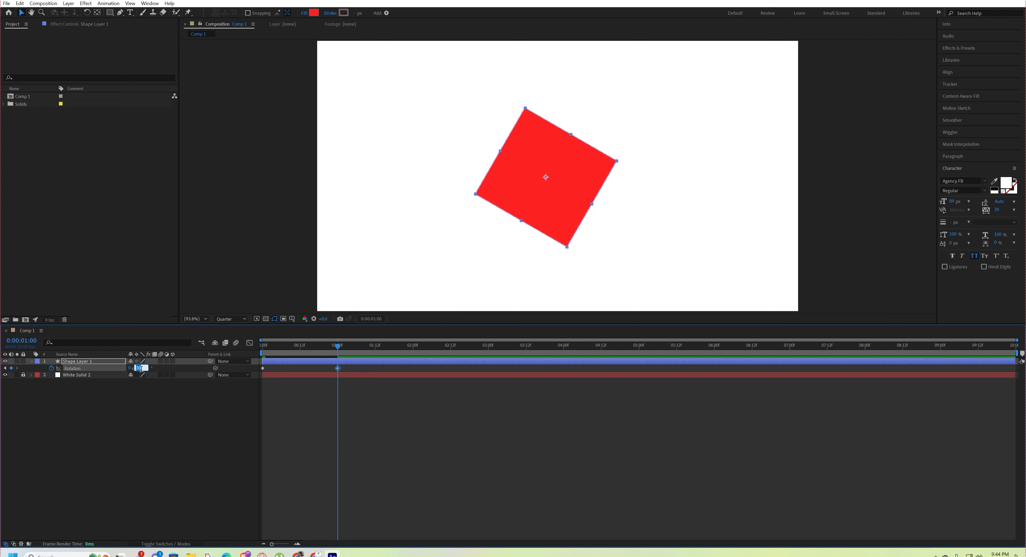
text(36)
key(Return)
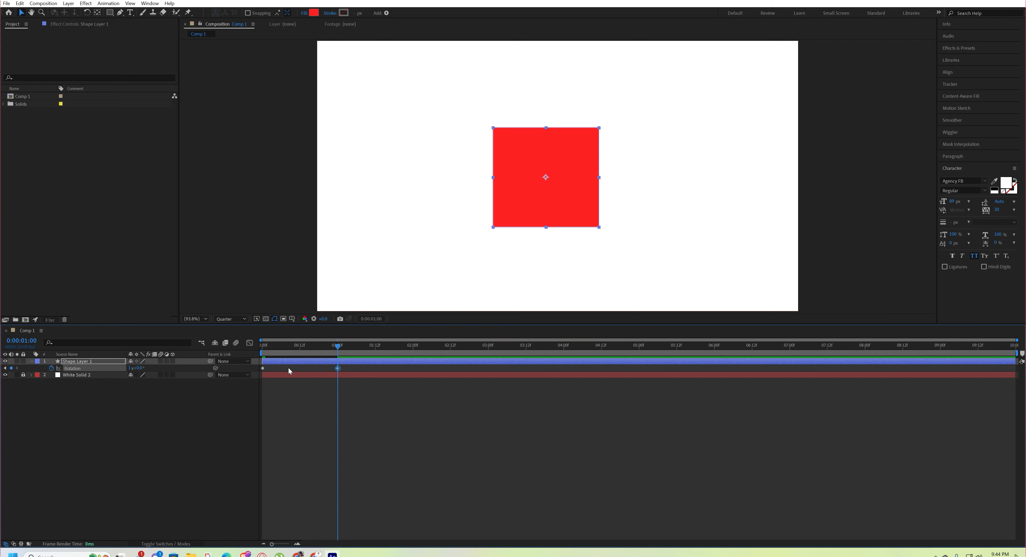
Step: Play and scrub through the full-turn animation from the start, ending at 1 second with the layer deselected
key(Home)
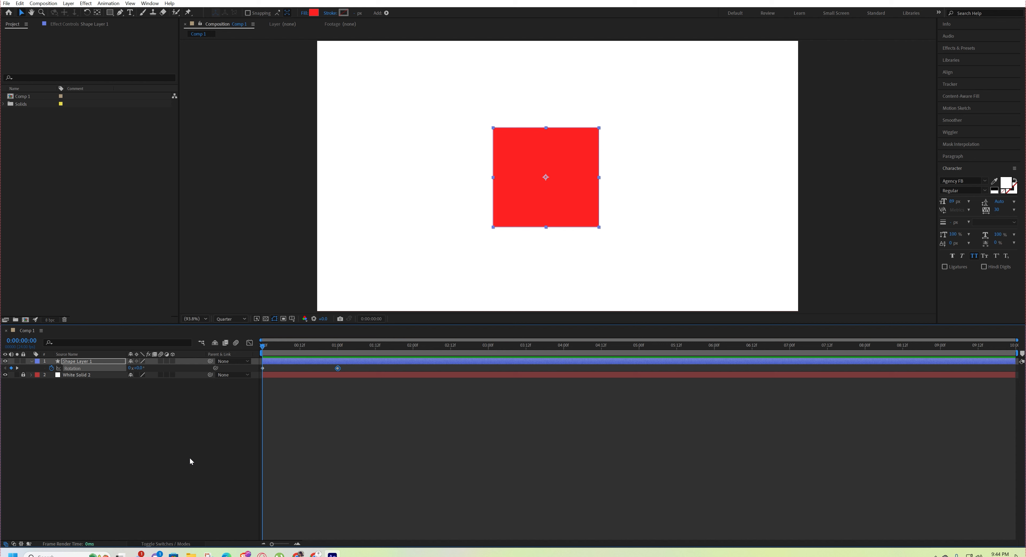
key(space)
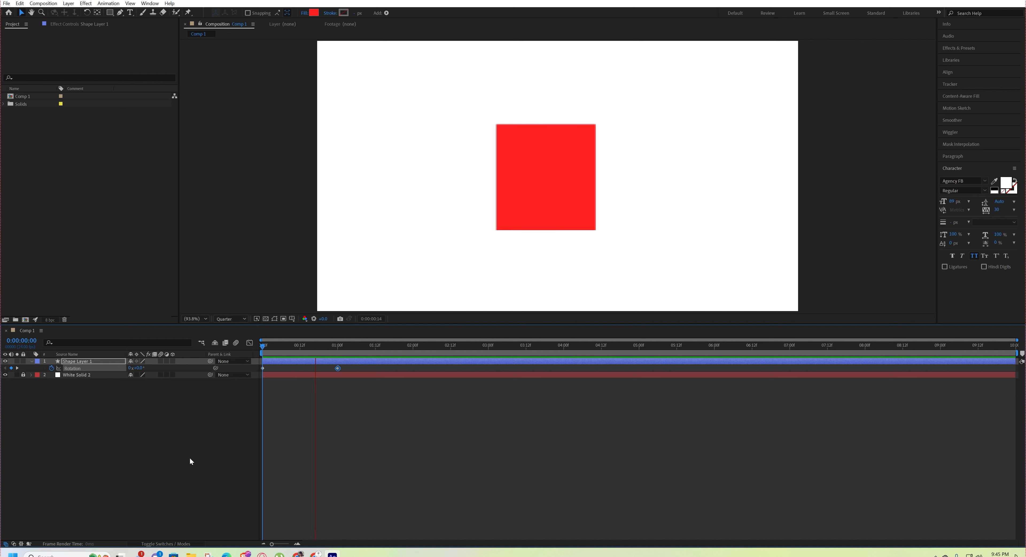
key(space)
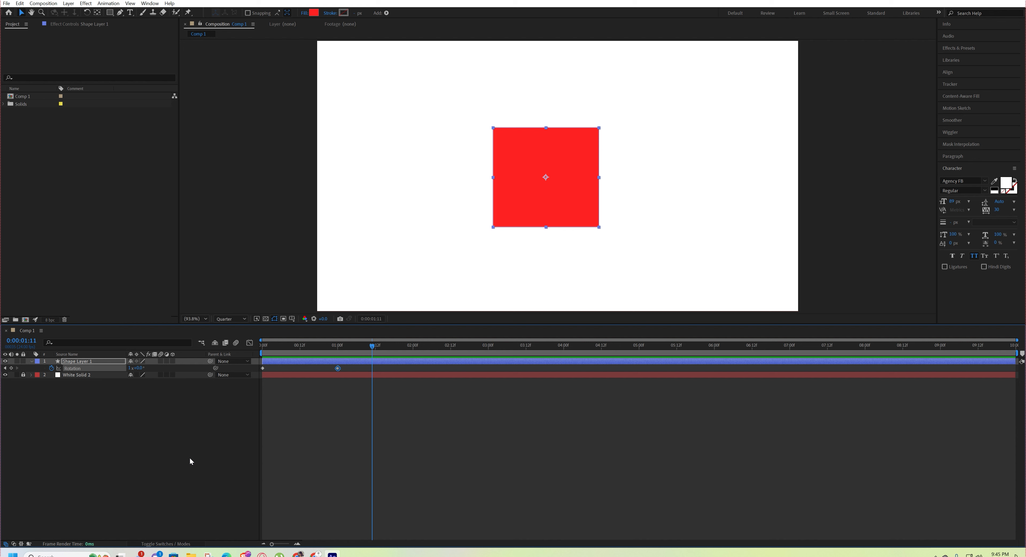
drag(263, 347, 325, 360)
key(Home)
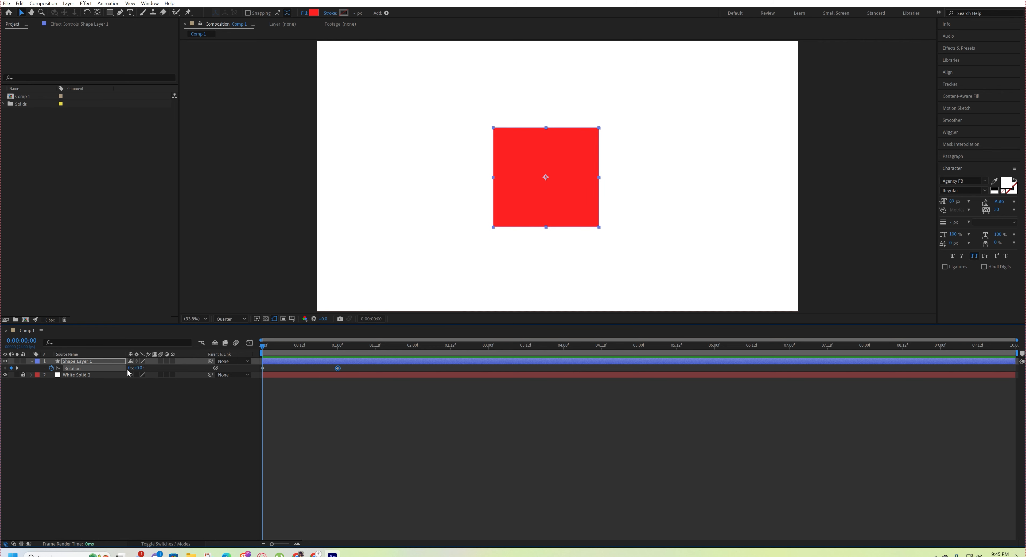
click(338, 349)
click(132, 406)
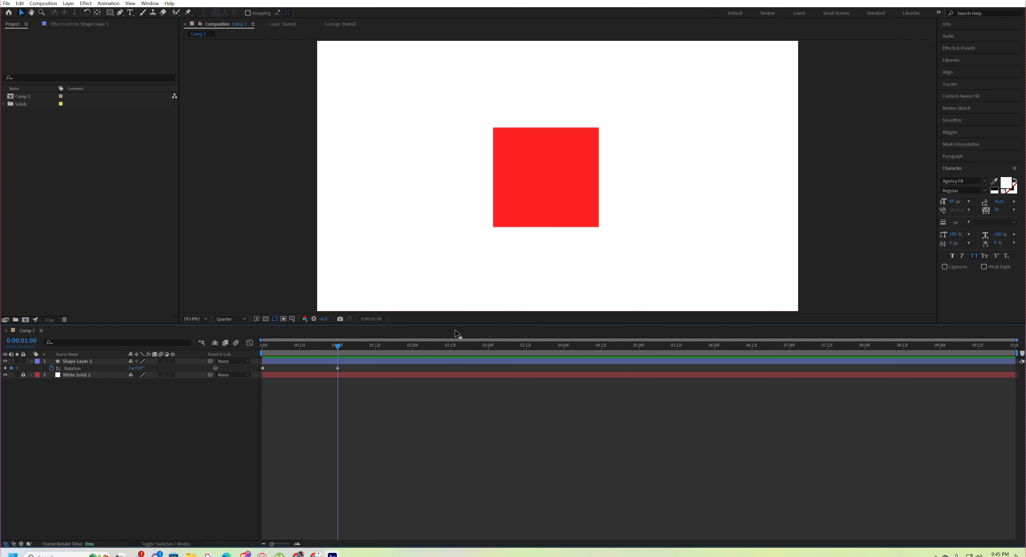
Step: Add a Rotation keyframe of 2 revolutions for Shape Layer 1 at 2 seconds
click(418, 348)
drag(418, 350, 413, 351)
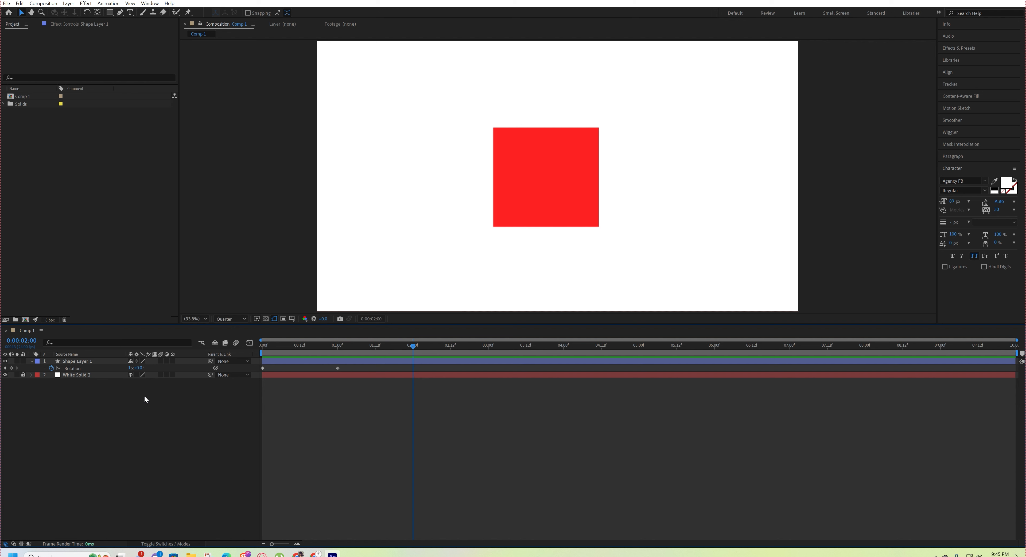
click(129, 368)
text(2)
key(Return)
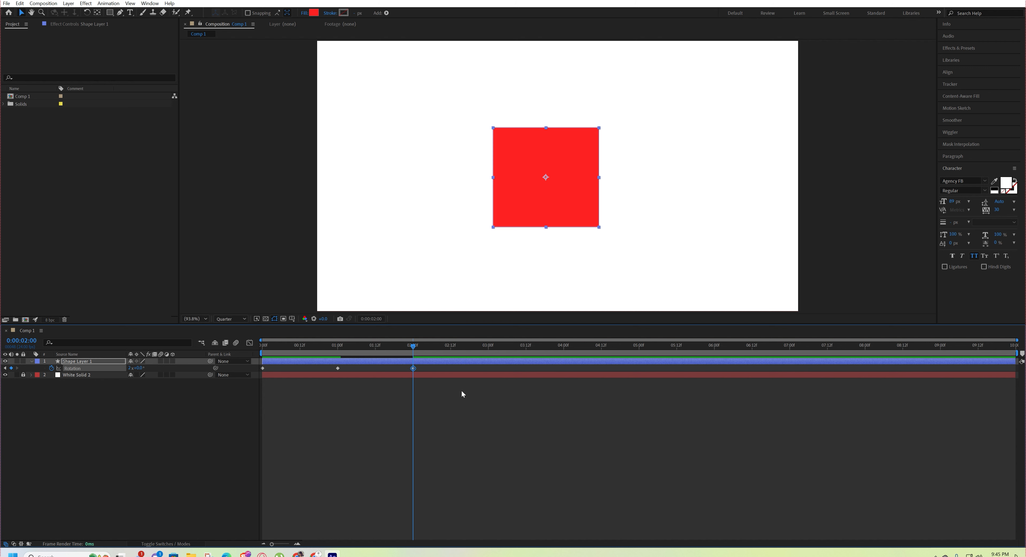
Step: Deselect the layer and preview the two-revolution animation from the start
key(Home)
click(372, 461)
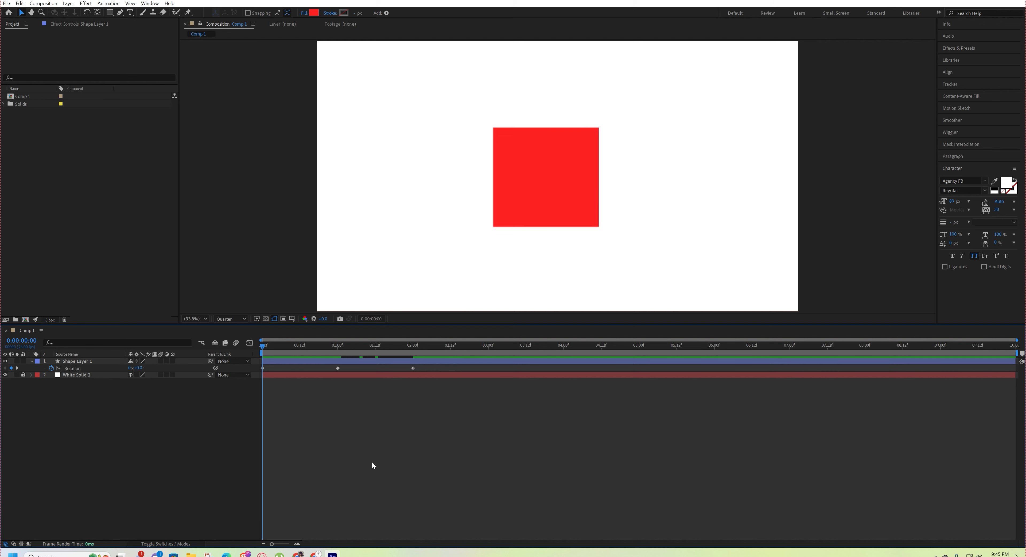
key(space)
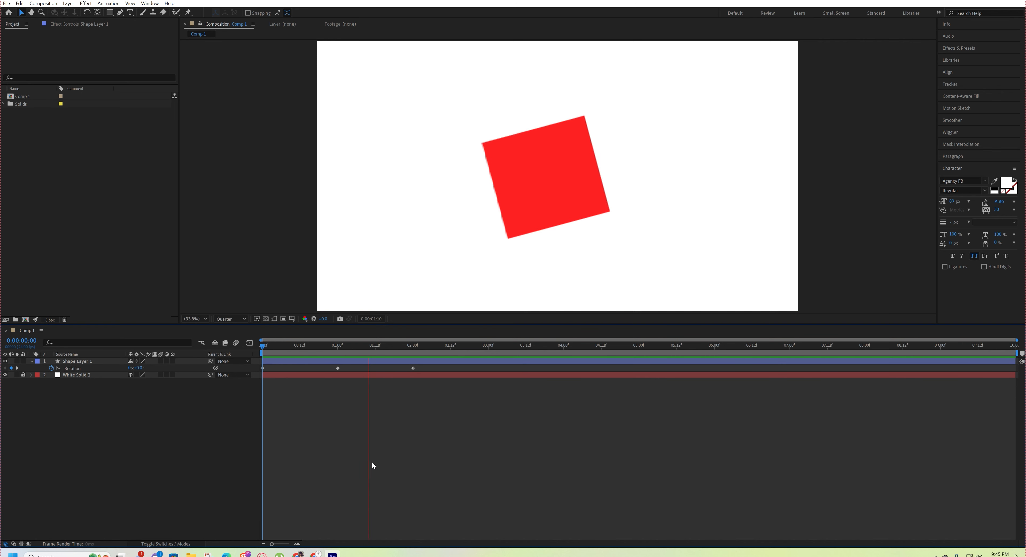
key(space)
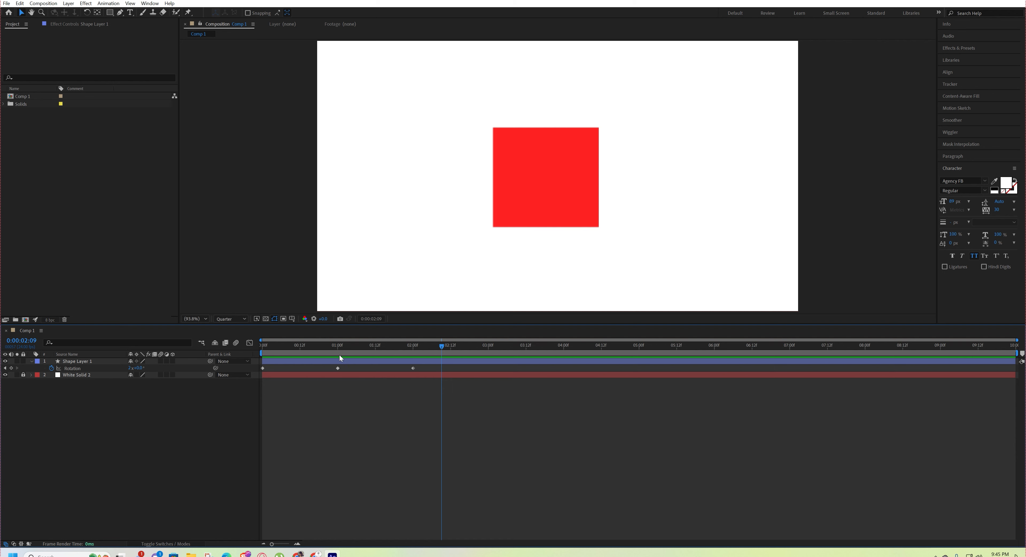
Step: Move the last Rotation keyframe from the 2-second mark to about 2:17 on the timeline
mouse_move(339, 354)
mouse_down()
mouse_move(246, 349)
mouse_move(339, 360)
mouse_up()
drag(338, 359, 411, 367)
drag(274, 349, 336, 358)
drag(412, 368, 465, 368)
Step: Copy the 1-second Rotation keyframe, paste it at 0:00:01:12 and deselect the layer
drag(344, 349, 328, 375)
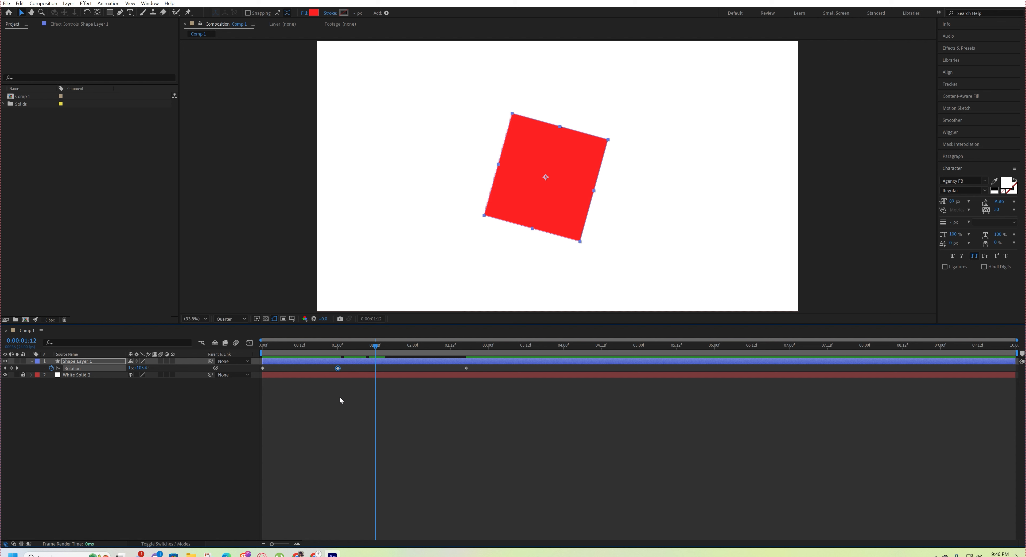
key(ctrl+v)
drag(346, 368, 331, 374)
click(381, 373)
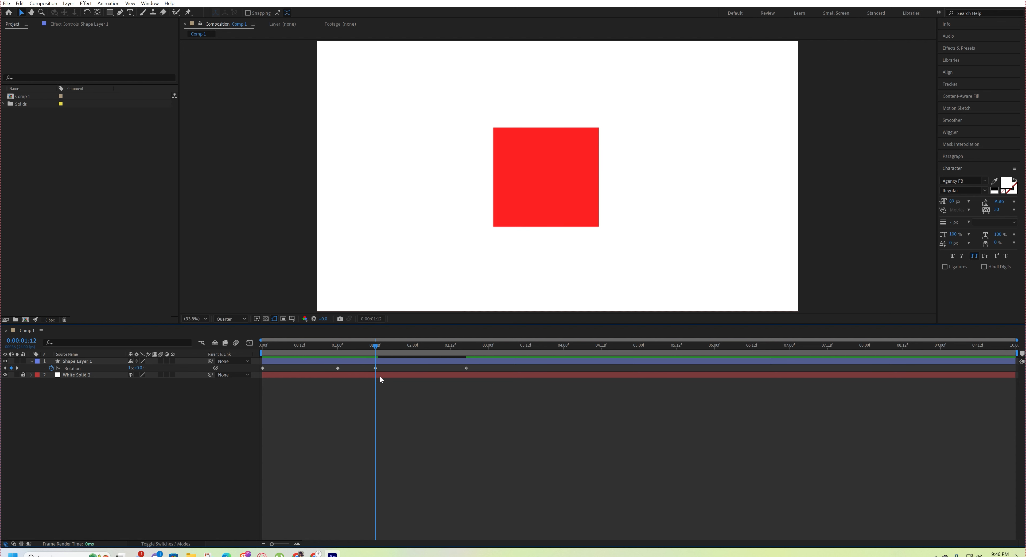
Step: Preview the rotation with its pause between the two turns, replaying it from the start
key(Home)
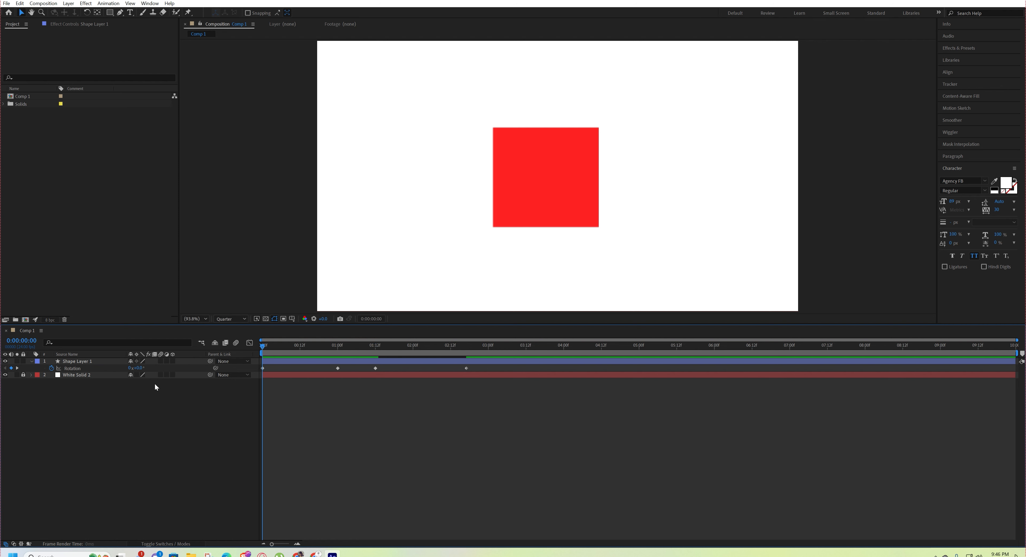
key(space)
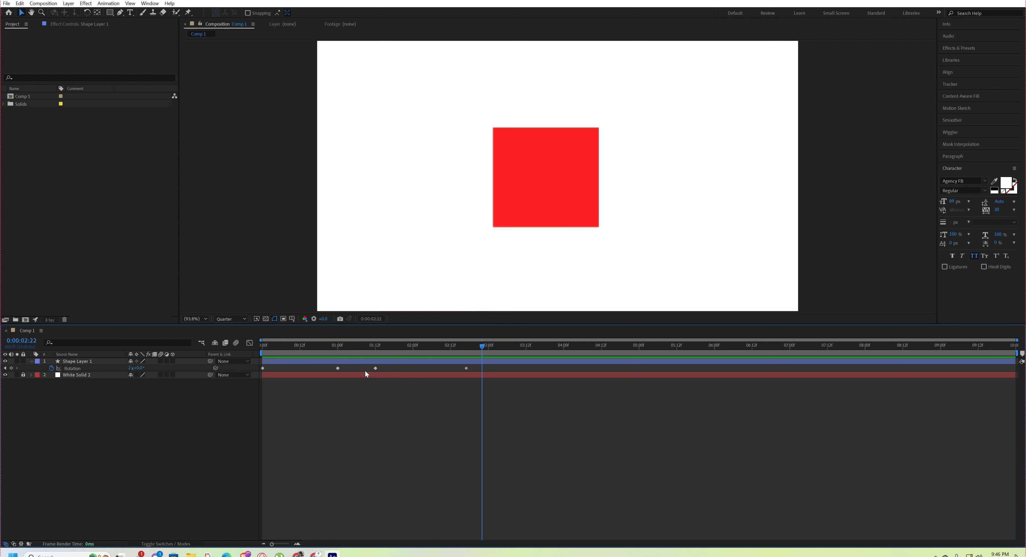
click(339, 346)
mouse_move(340, 348)
mouse_down()
mouse_move(379, 358)
mouse_move(336, 353)
mouse_move(370, 353)
mouse_move(350, 354)
mouse_up()
key(Home)
key(space)
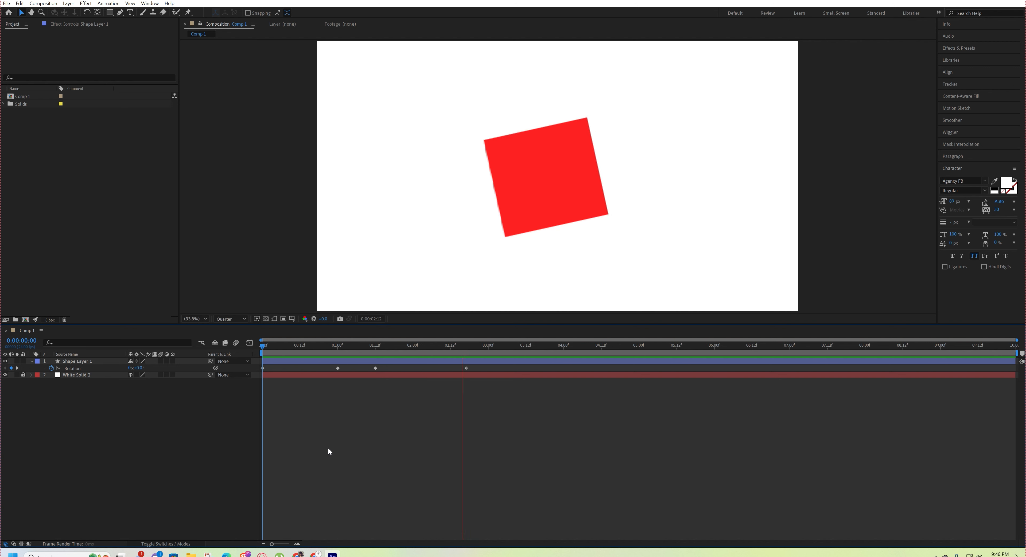
key(space)
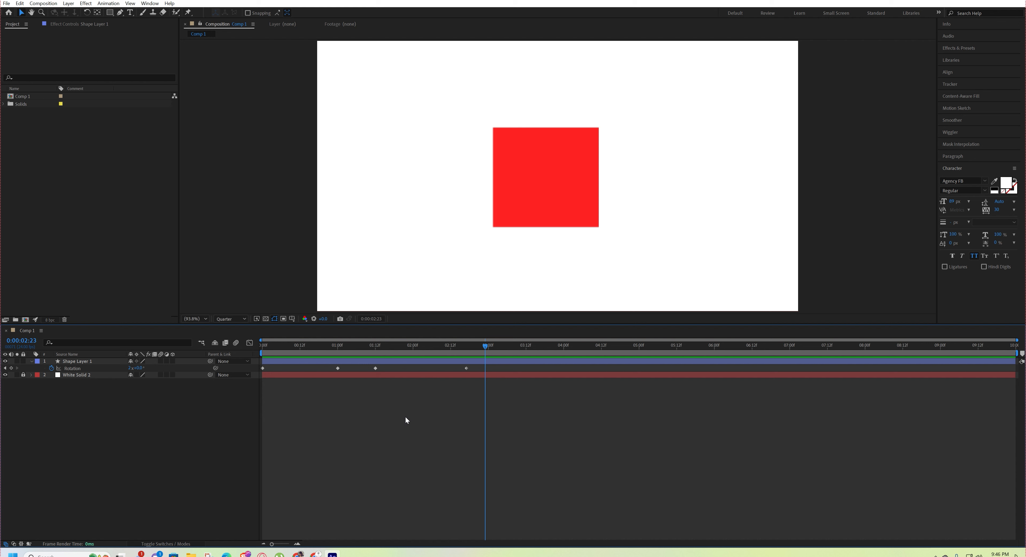
Step: Replace the square's Rotation keyframes with a new one at the composition start and one of 360° at 1 second
key(Home)
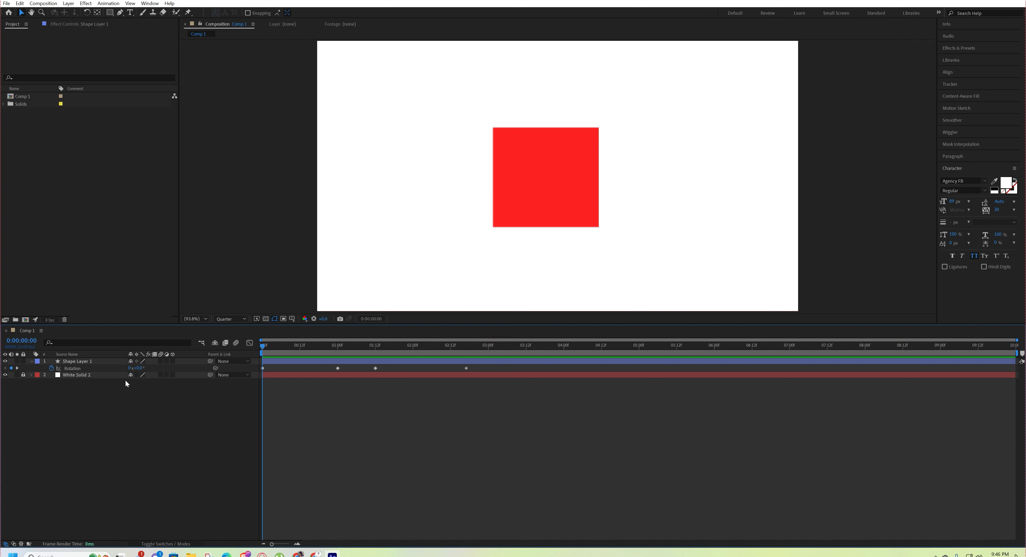
click(50, 368)
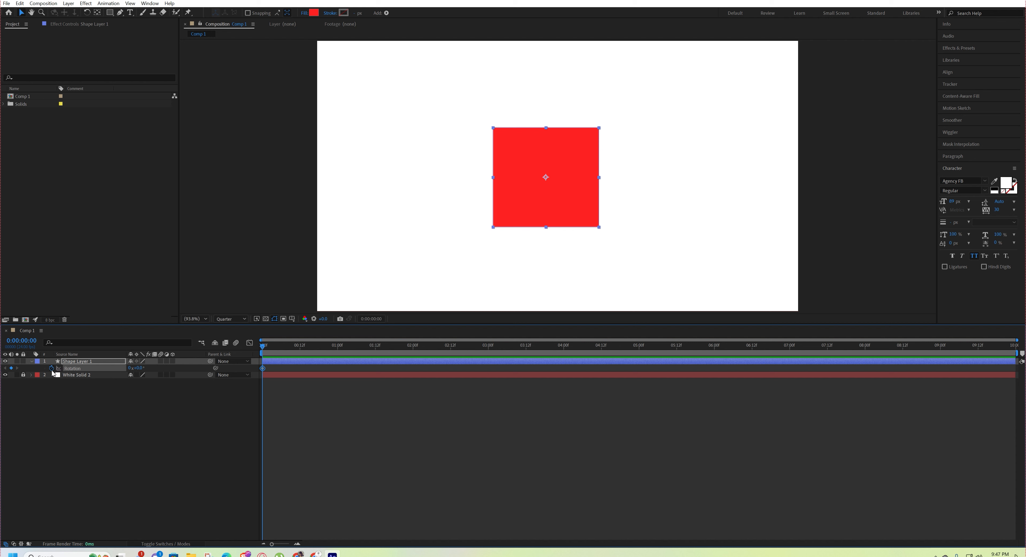
drag(299, 346, 337, 347)
click(141, 368)
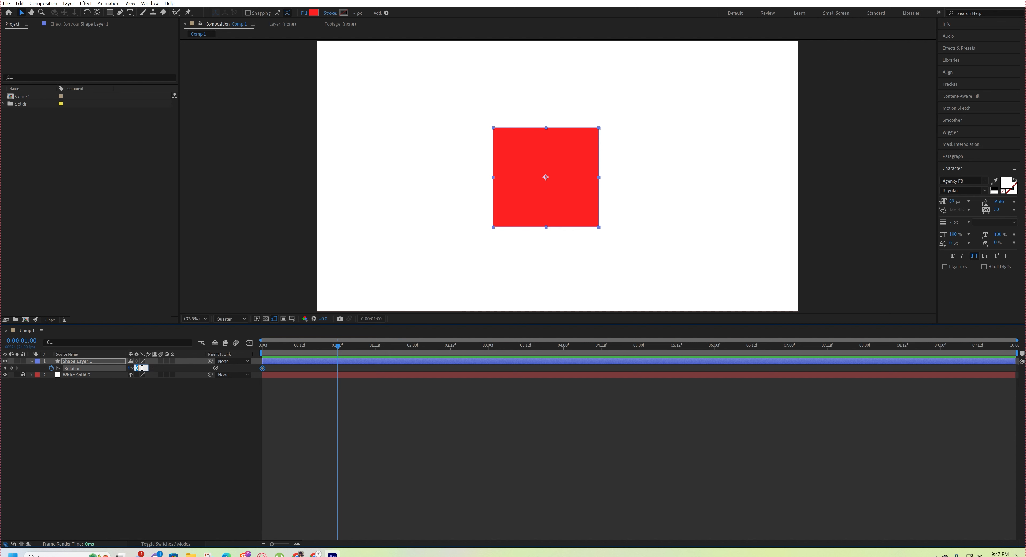
text(360)
key(Return)
Step: Apply Easy Ease to both Rotation keyframes and deselect them
drag(349, 372, 253, 376)
right_click(339, 369)
mouse_move(398, 495)
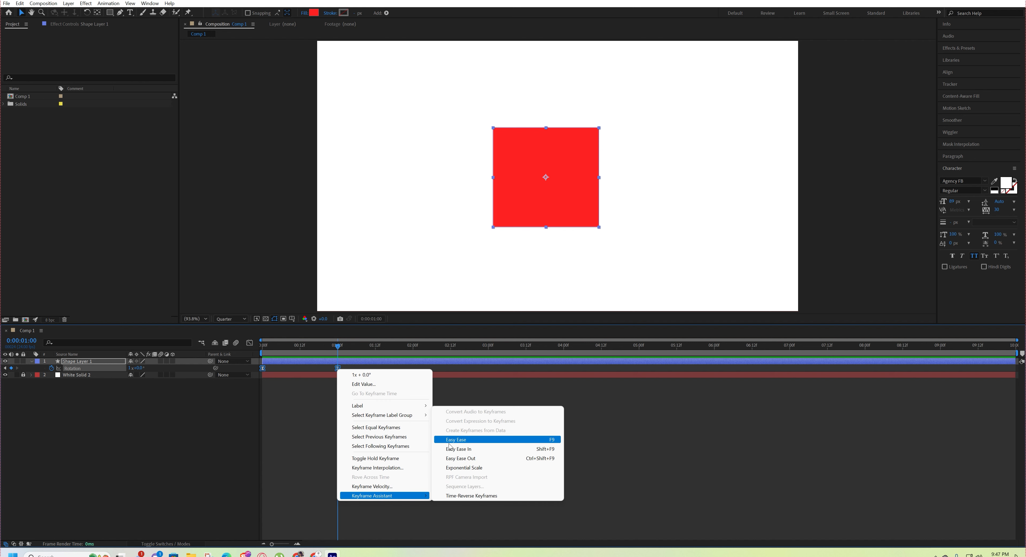
click(278, 400)
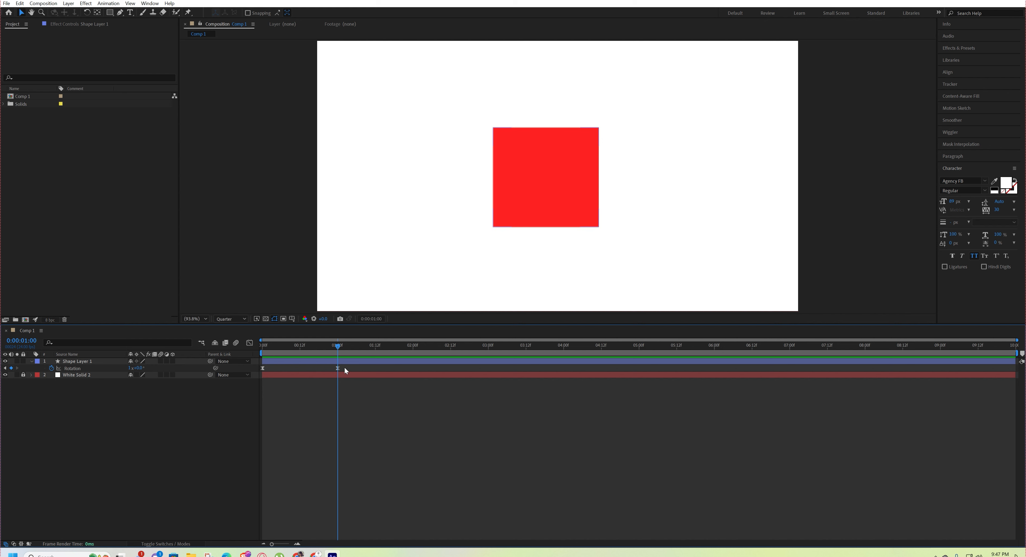
Step: Reshape the speed graph of both Rotation keyframes to peak early and taper off toward 1 second, then close the Graph Editor
drag(343, 367, 252, 373)
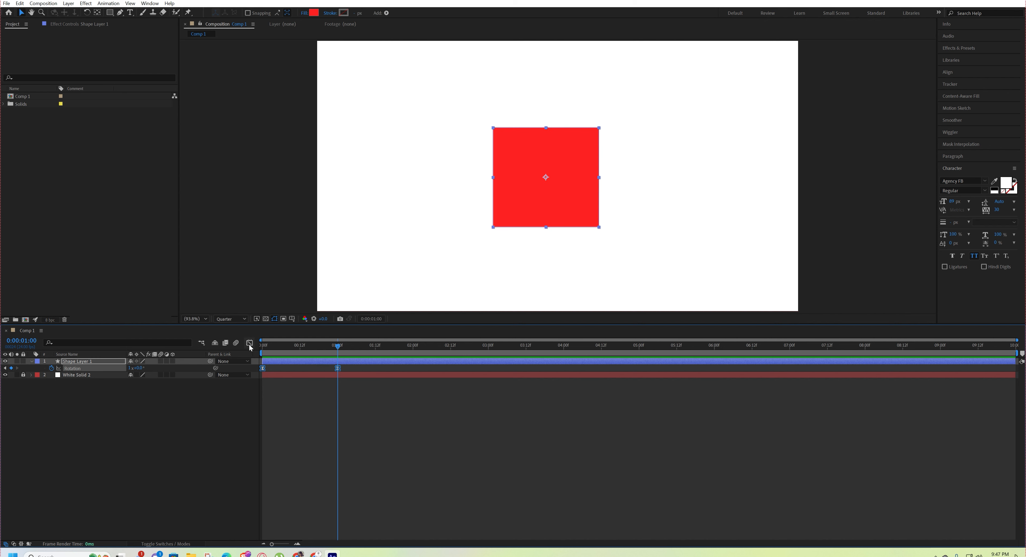
click(250, 343)
drag(356, 490, 300, 515)
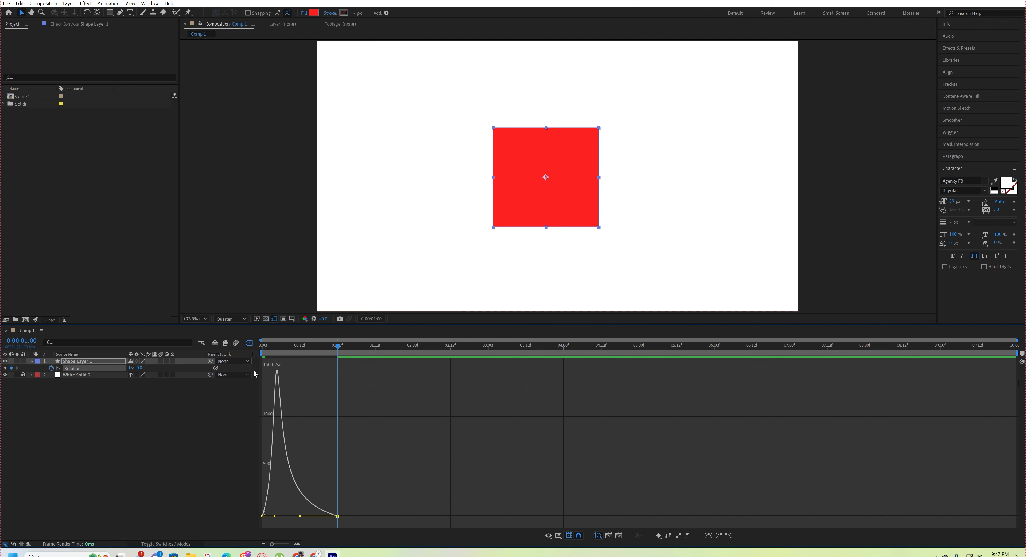
click(249, 343)
click(284, 487)
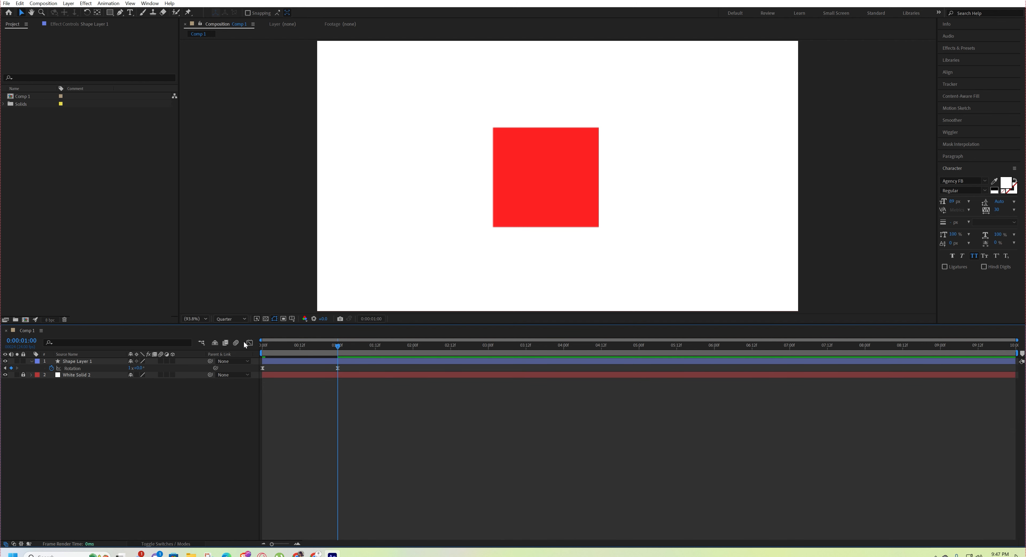
Step: Reopen the Rotation curve in the Graph Editor from the composition start and display it as a value graph
key(Home)
click(359, 363)
click(249, 343)
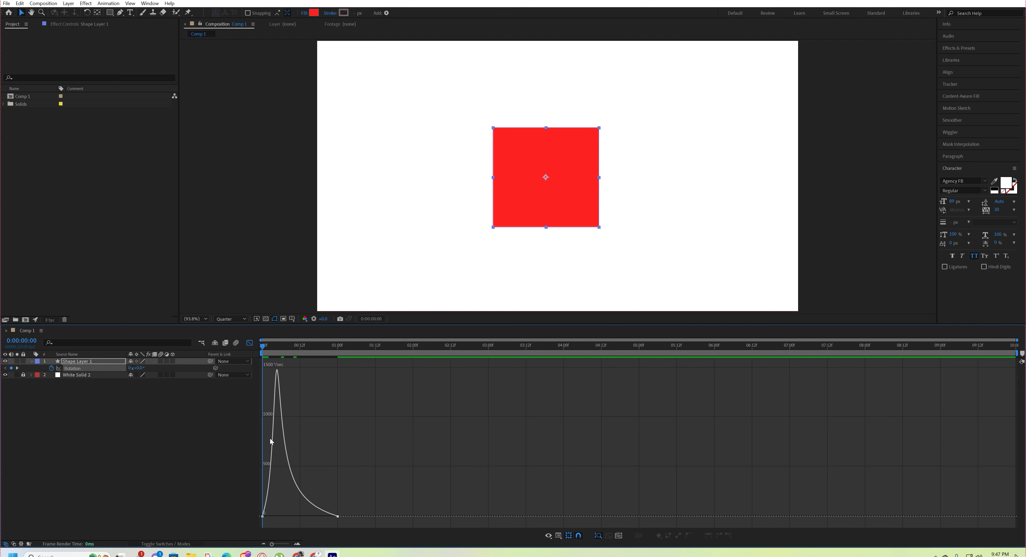
mouse_move(278, 372)
mouse_move(278, 373)
right_click(396, 415)
right_click(386, 434)
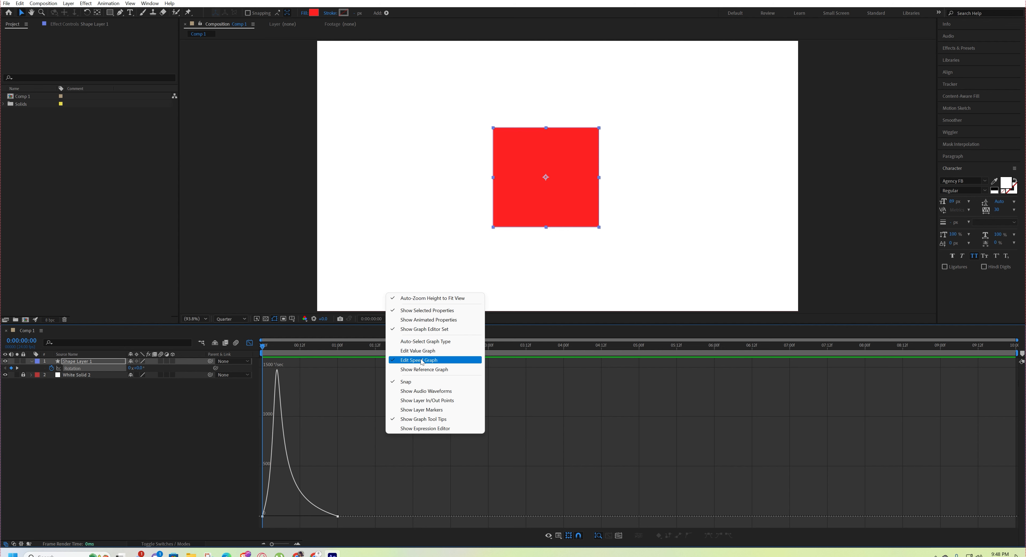
click(417, 350)
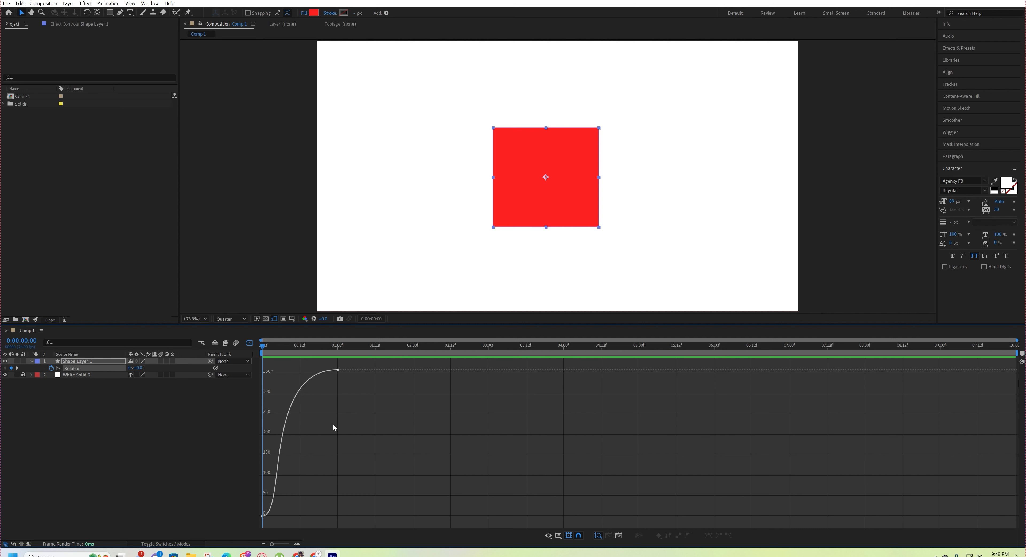
Step: Switch the Rotation curve back to the speed graph, close the Graph Editor and preview the eased rotation
right_click(339, 453)
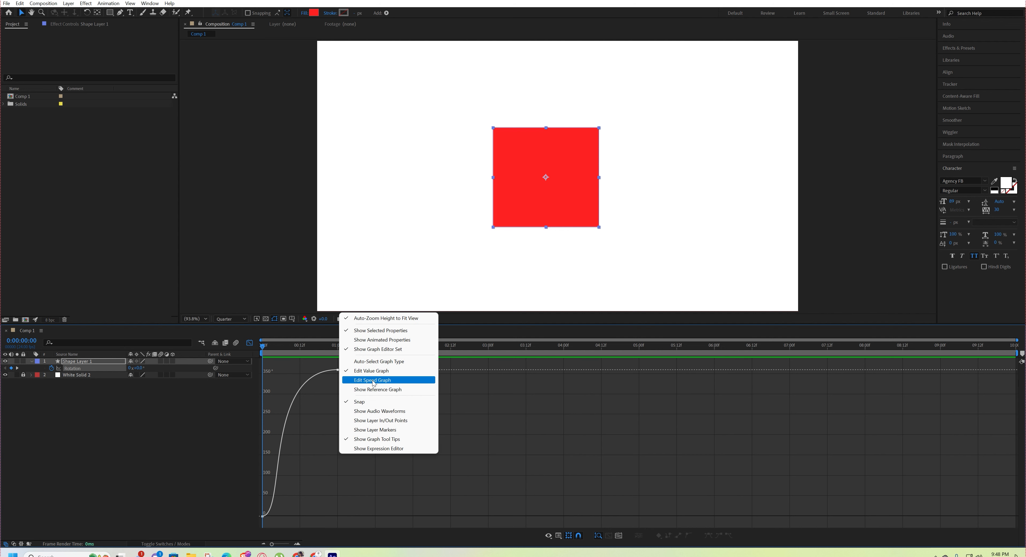
click(373, 381)
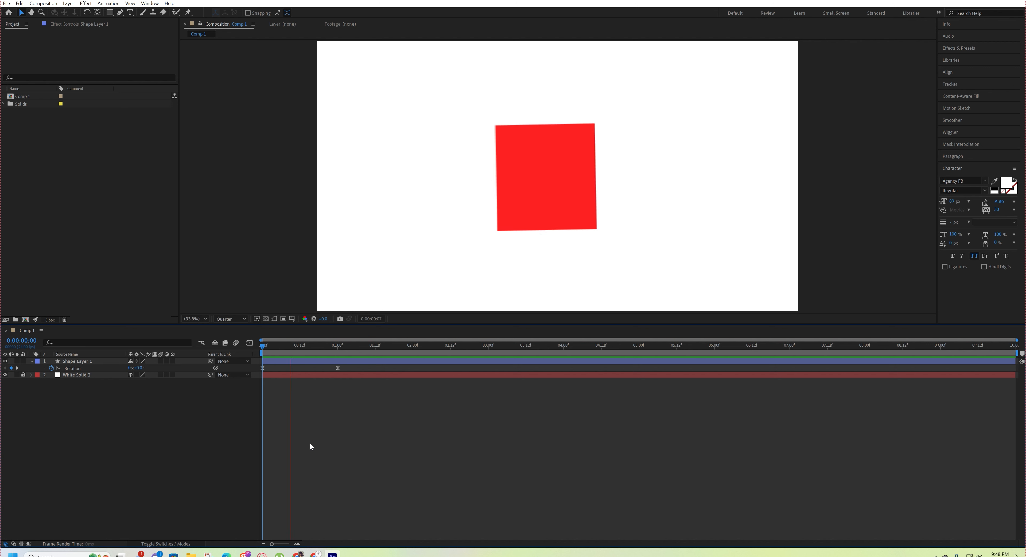
key(space)
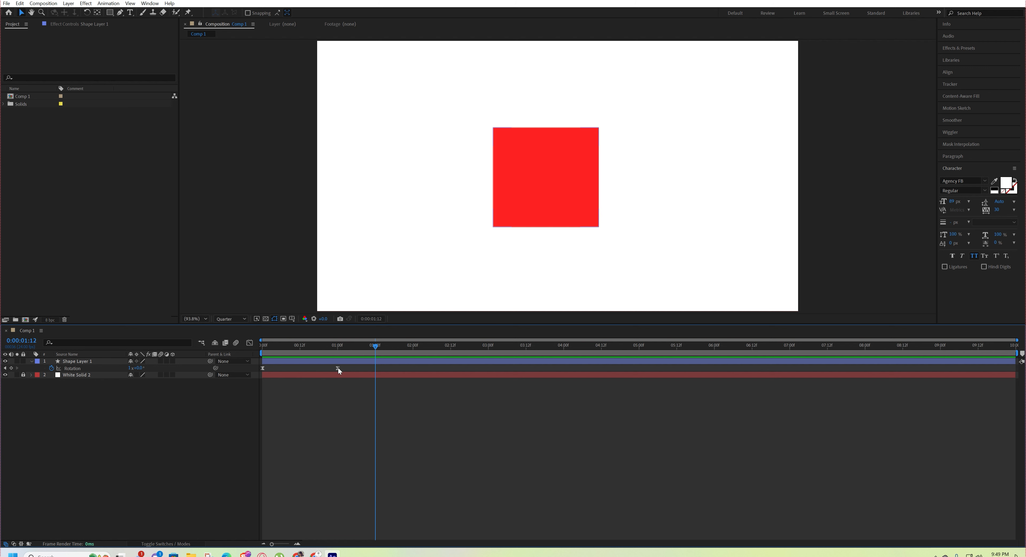
Step: Move the last Rotation keyframe from the 1-second mark to about 2:14 and preview the slower turn from the start
drag(337, 368, 458, 376)
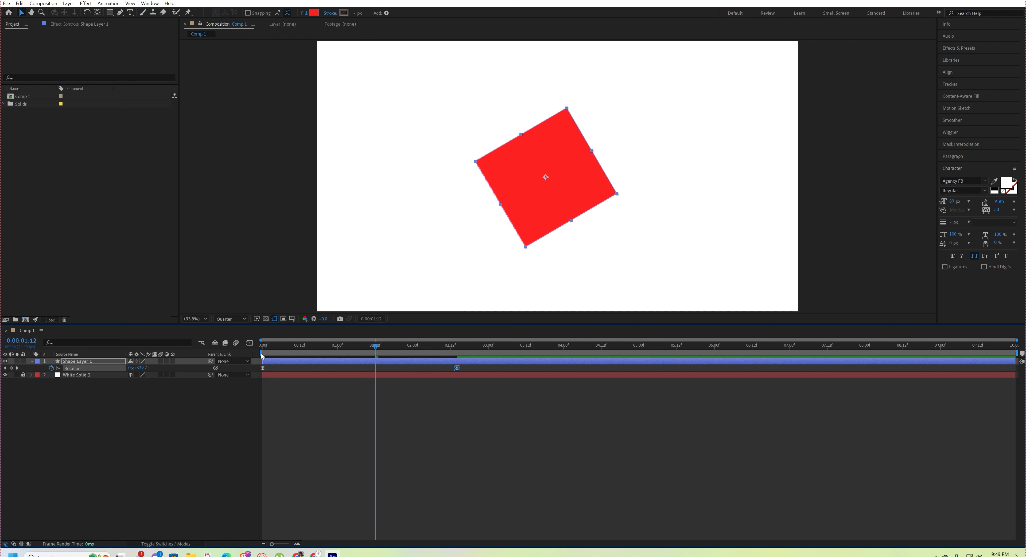
drag(275, 346, 228, 353)
click(334, 460)
key(space)
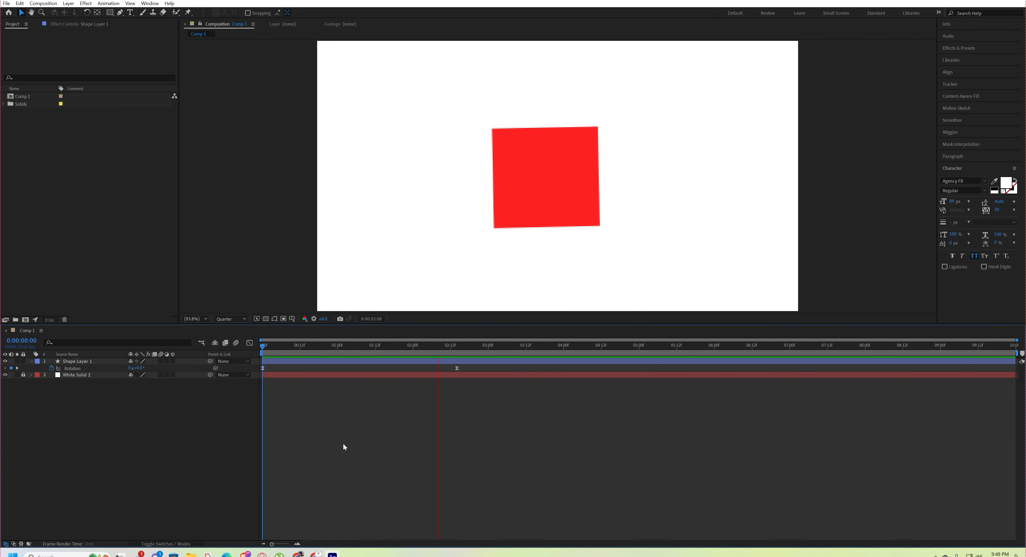
key(space)
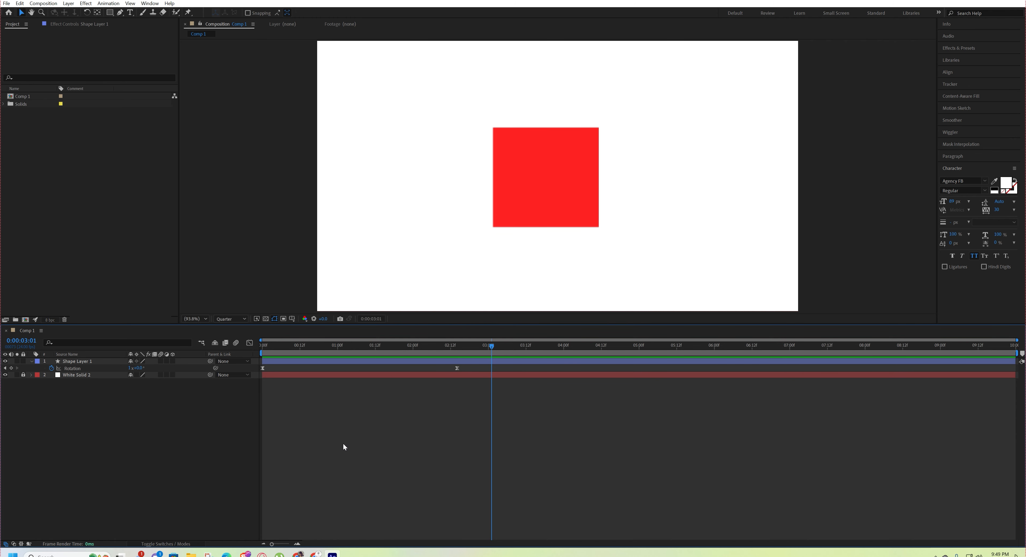